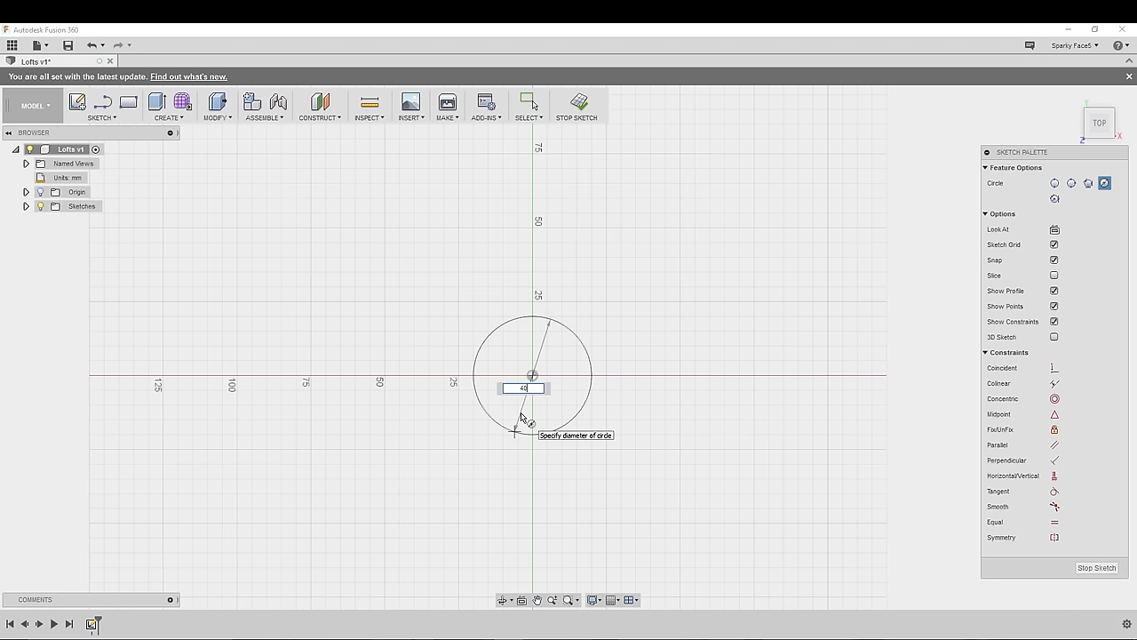
- Sketch concentric circles of 40 mm and 15 mm diameter centred on the origin, and finish the sketch
left_click(524, 417)
middle_click_drag(628, 436, 620, 380, "shift")
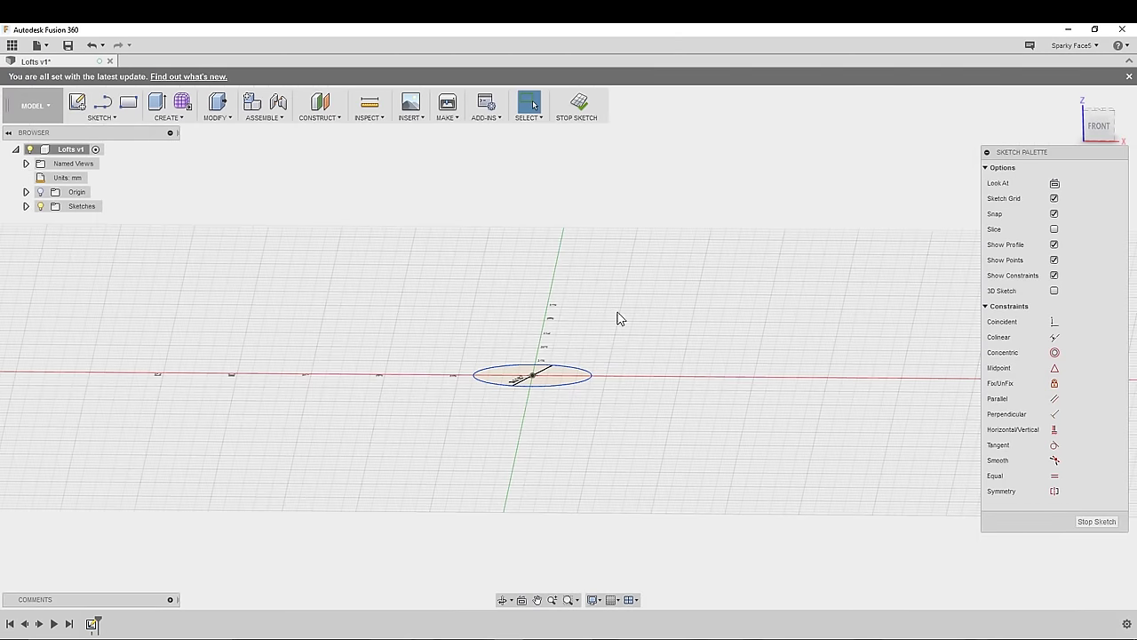
left_click(101, 117)
mouse_move(133, 174)
left_click(204, 173)
left_click(531, 376)
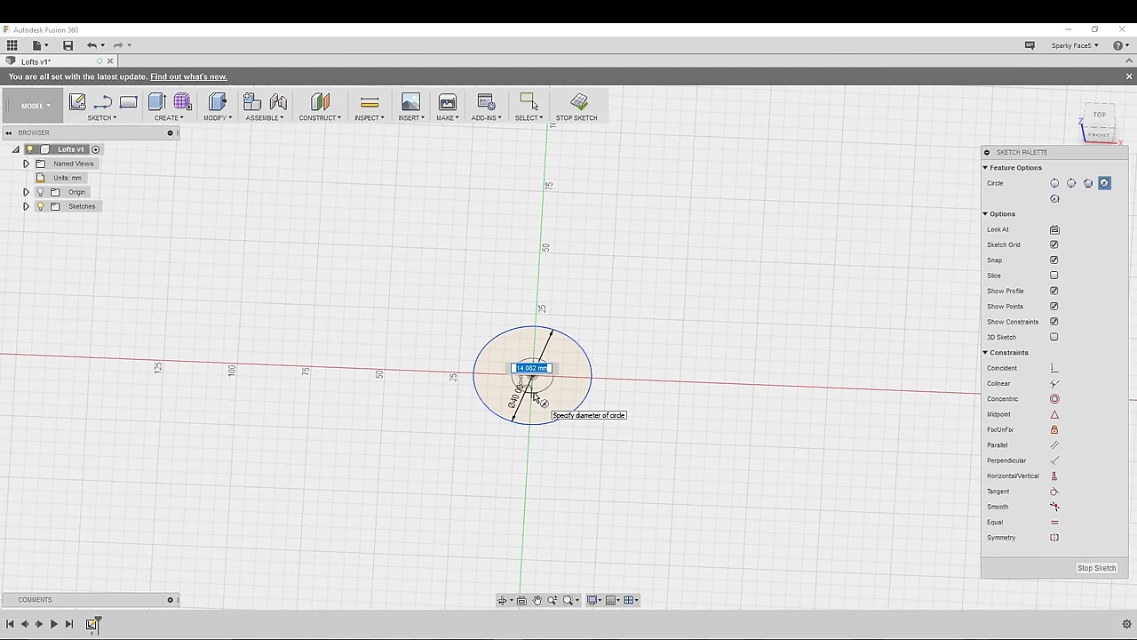
type("15")
key("Return")
key("Escape")
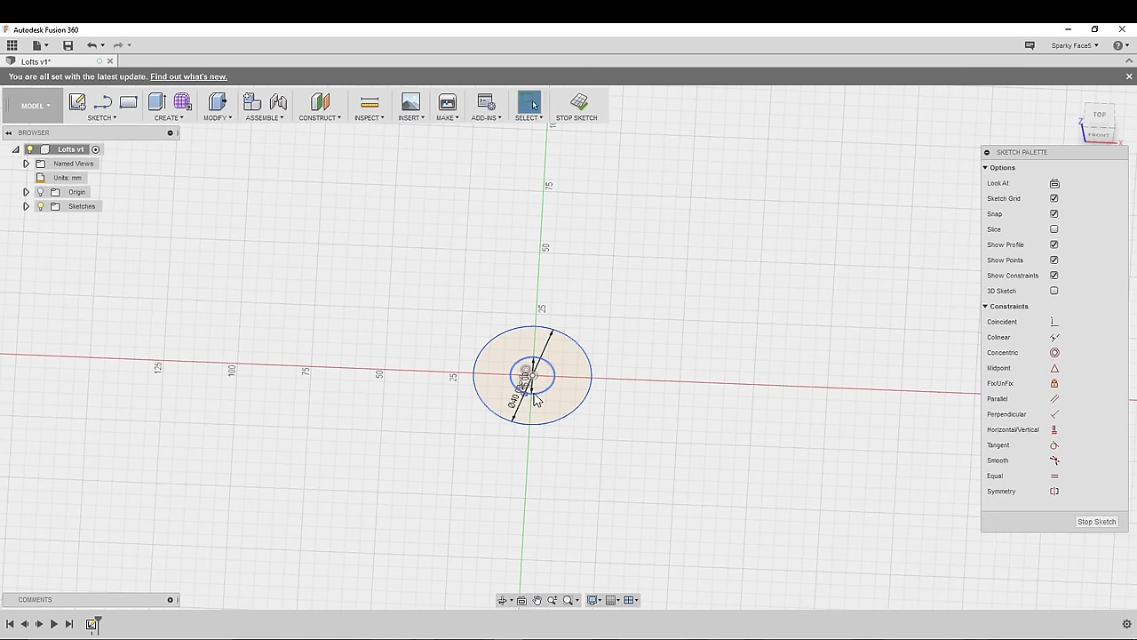
right_click(544, 380)
left_click(1098, 521)
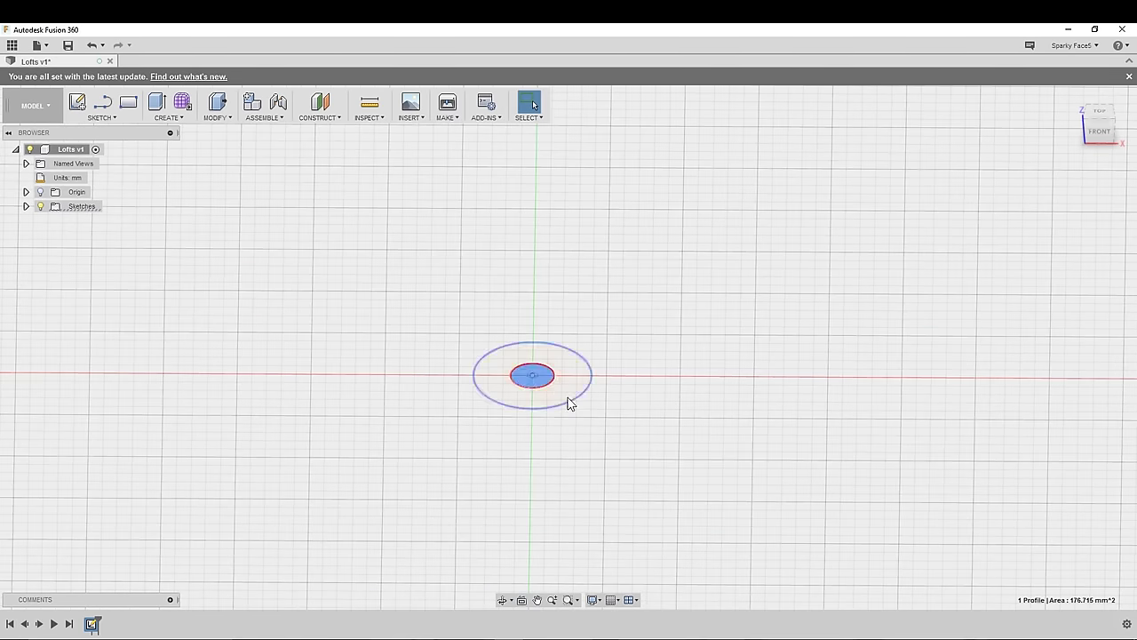
- Extrude the inner 15 mm circle upward into a solid cylinder
right_click(533, 378)
left_click(519, 425)
left_click(1059, 346)
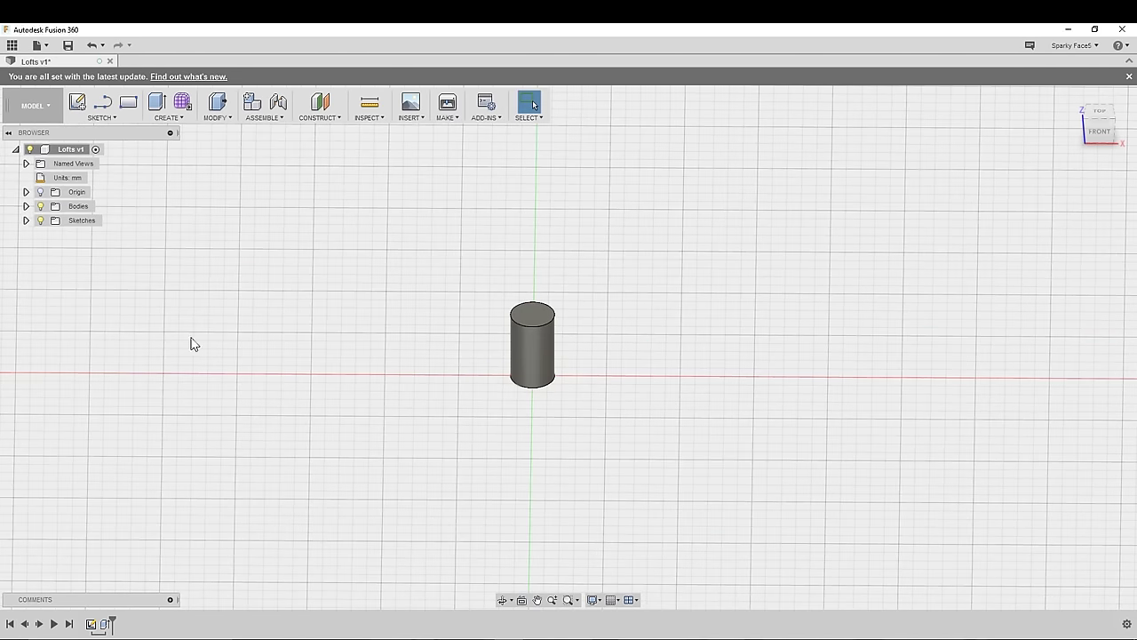
- Show Sketch1 again and extrude its outer ring profile 10 mm, joined to the cylinder
left_click(26, 220)
left_click(51, 234)
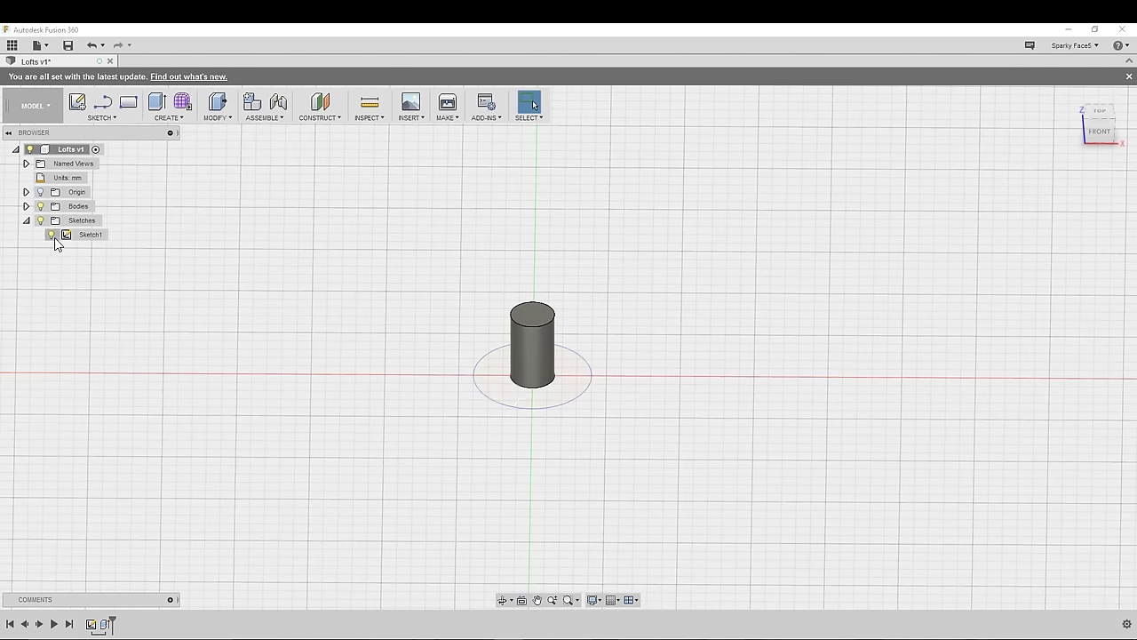
left_click(575, 379)
key("e")
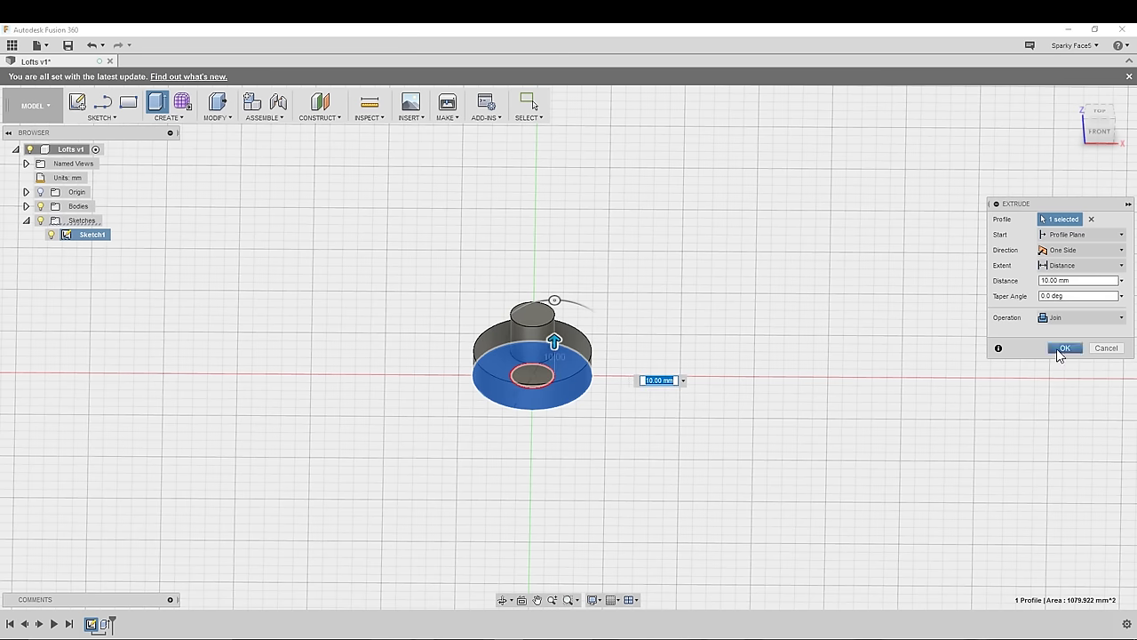
left_click(1059, 347)
right_click(533, 380)
left_click(522, 417)
left_click(1064, 347)
- Edit the centre cylinder's extrusion to make the post taller
middle_click_drag(527, 346, 534, 321, "shift")
right_click(120, 624)
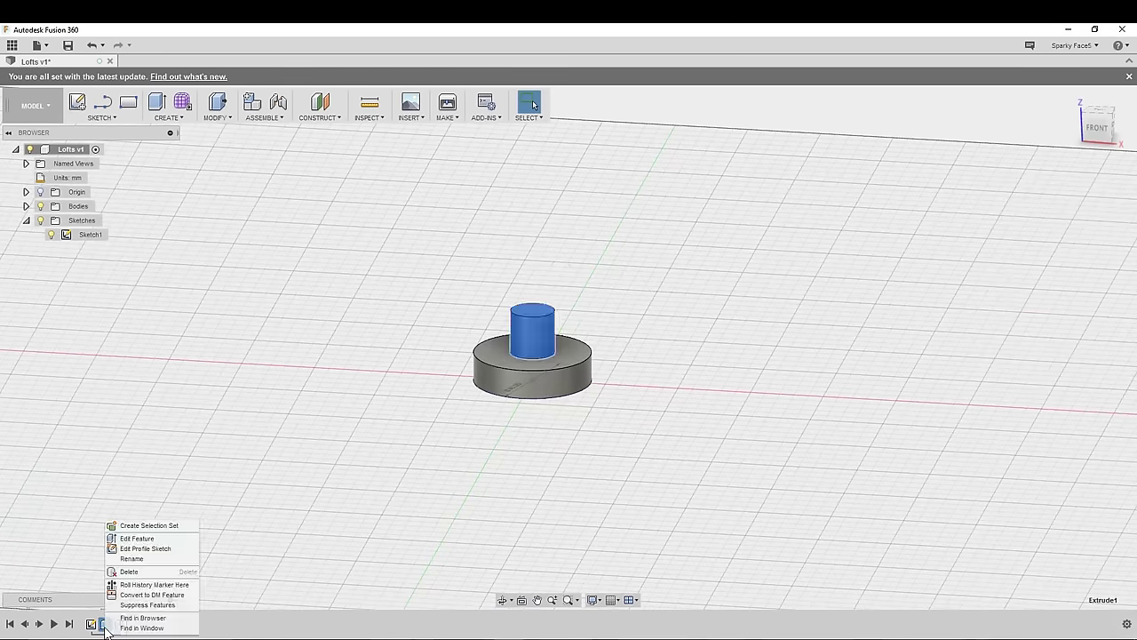
left_click(133, 619)
left_click(1064, 348)
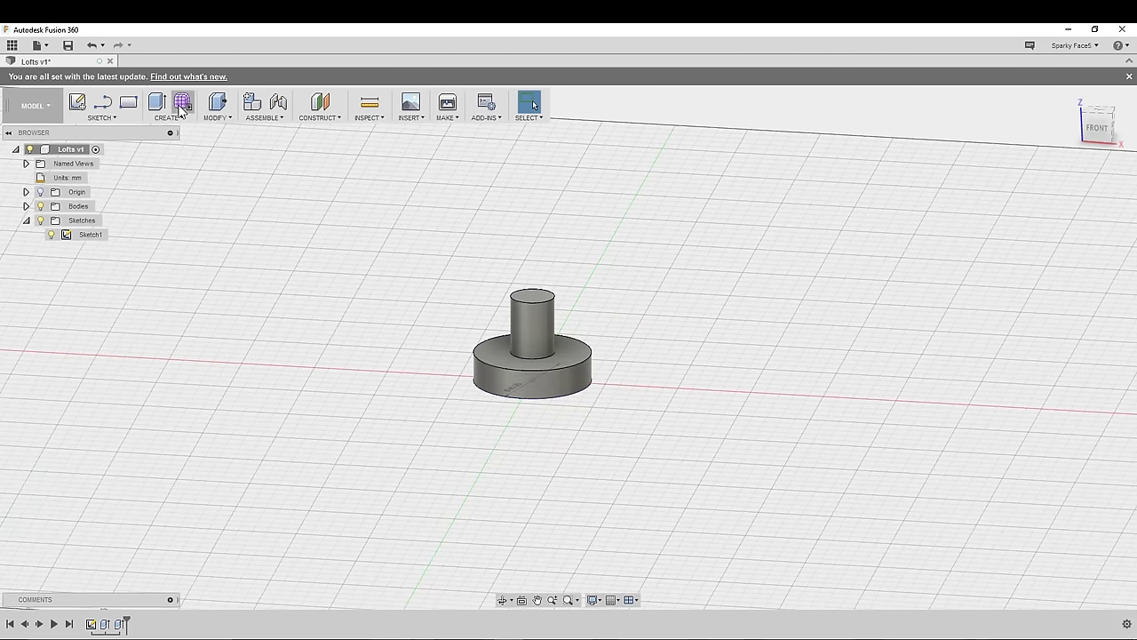
- Fillet the edge where the post meets the disc with a 7.5 mm constant radius
left_click(216, 110)
left_click(228, 145)
left_click(521, 350)
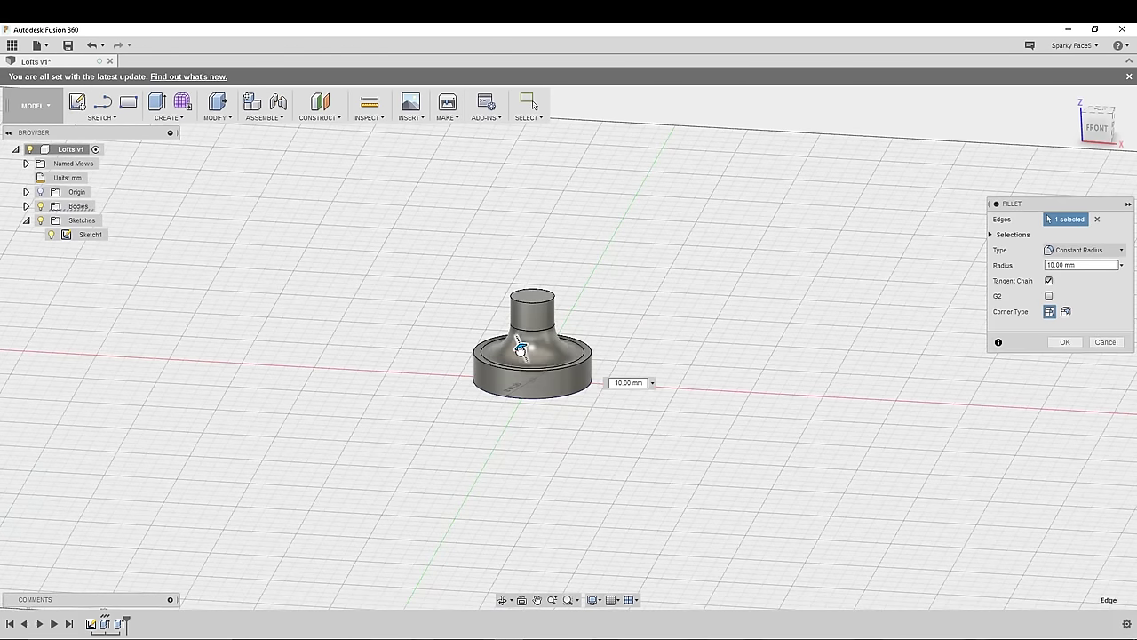
left_click_drag(521, 349, 561, 370)
middle_click_drag(673, 339, 658, 481, "shift")
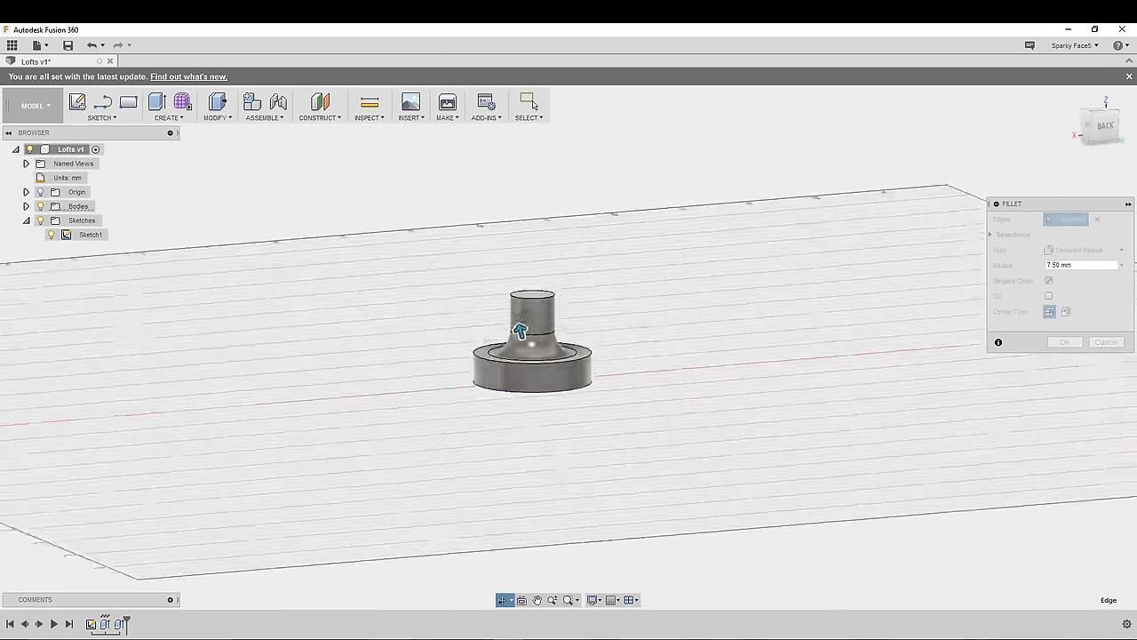
key("Return")
- Rotate the body 180 degrees about the X axis and move it 30 mm along Z
middle_click_drag(576, 372, 524, 378, "shift")
left_click(525, 378)
key("m")
left_click_drag(553, 345, 568, 450)
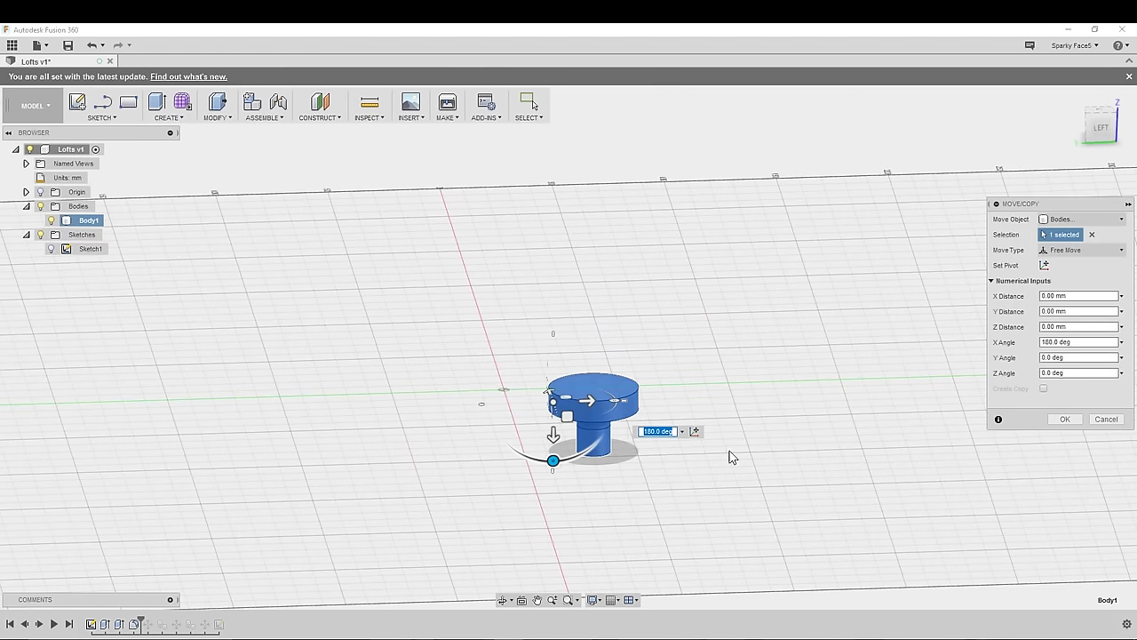
key("Return")
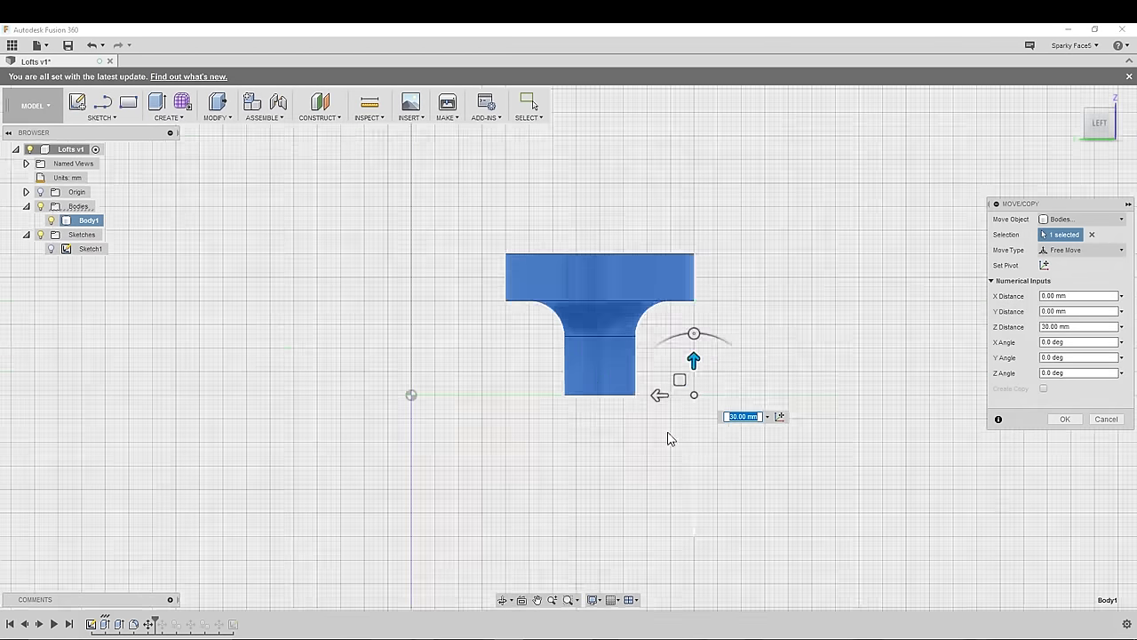
key("Return")
scroll(698, 359, "down", 5)
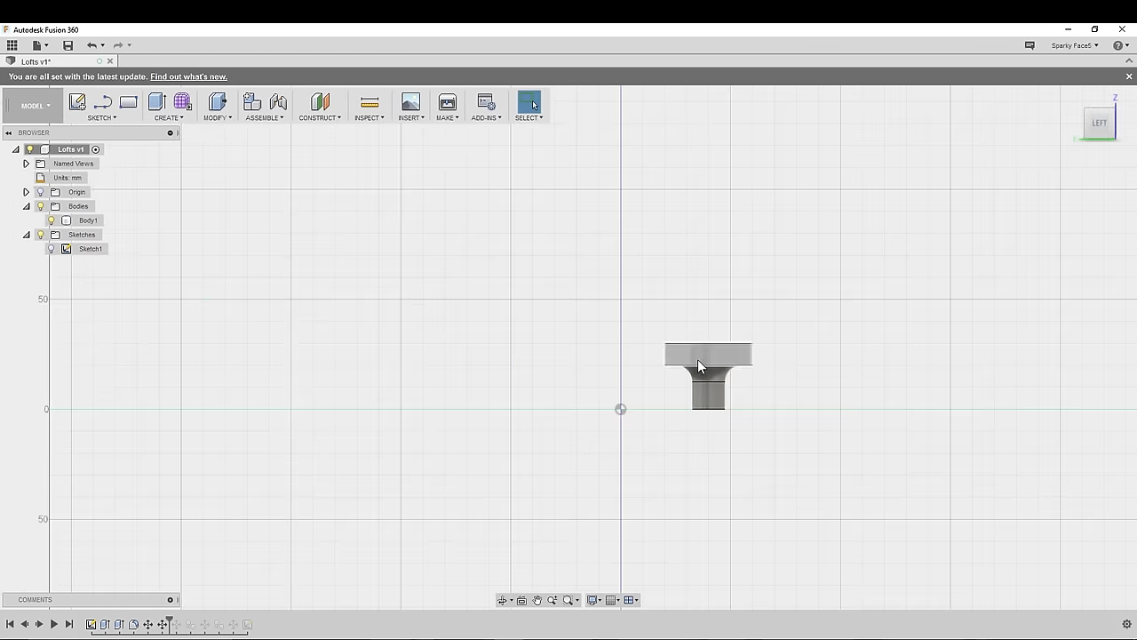
- Copy the knob body and paste two copies, spacing them evenly in a row along the positive Y direction
middle_click_drag(697, 359, 699, 350, "shift")
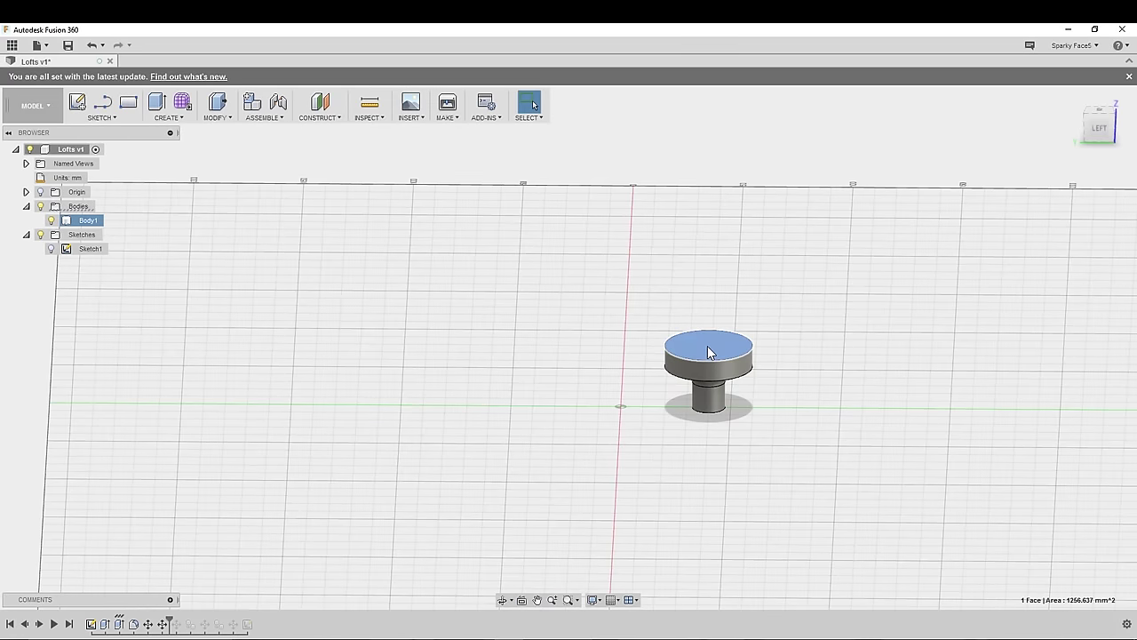
left_click(708, 353)
key("ctrl+c")
key("ctrl+v")
left_click_drag(764, 421, 496, 419)
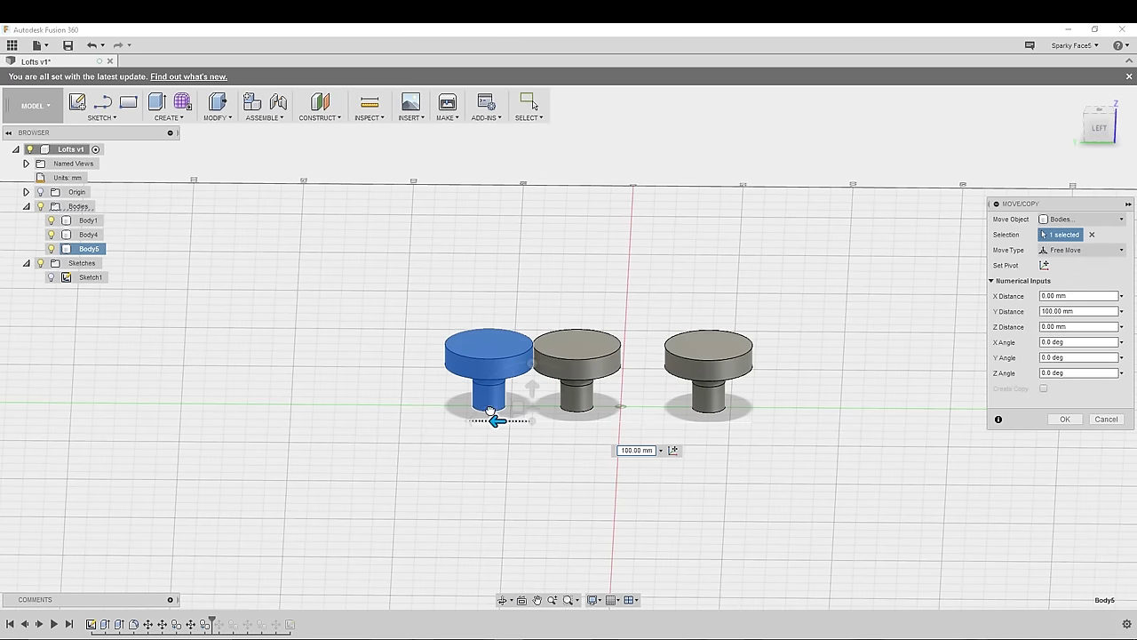
key("Return")
- Paste a third copy of the knob and offset it -60 mm along Y
key("ctrl+v")
left_click_drag(718, 419, 849, 423)
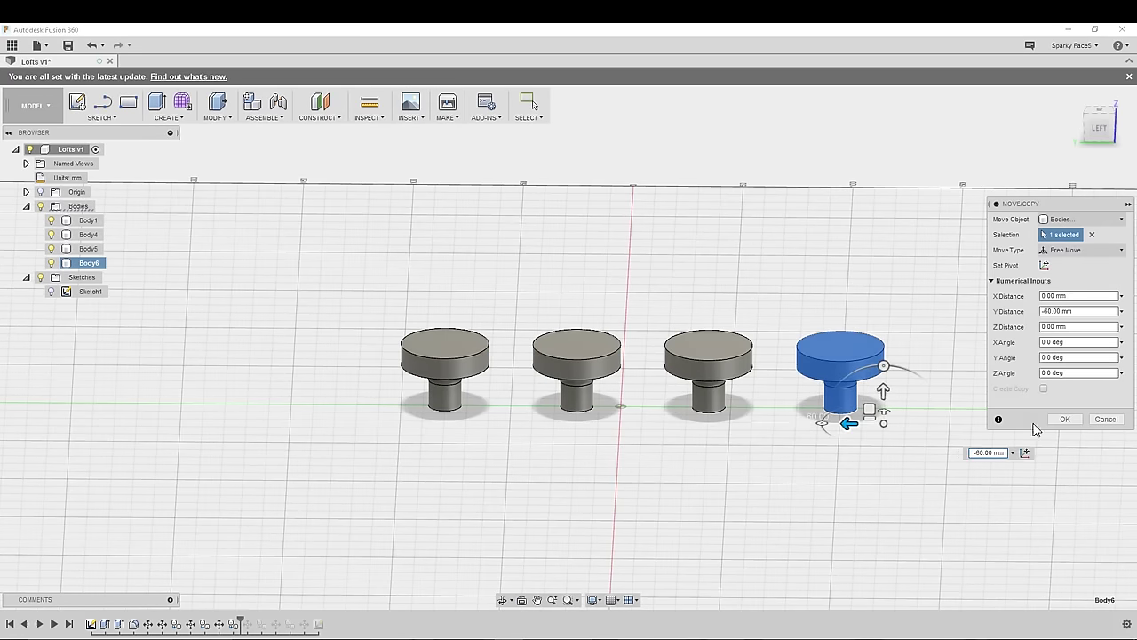
left_click(1064, 419)
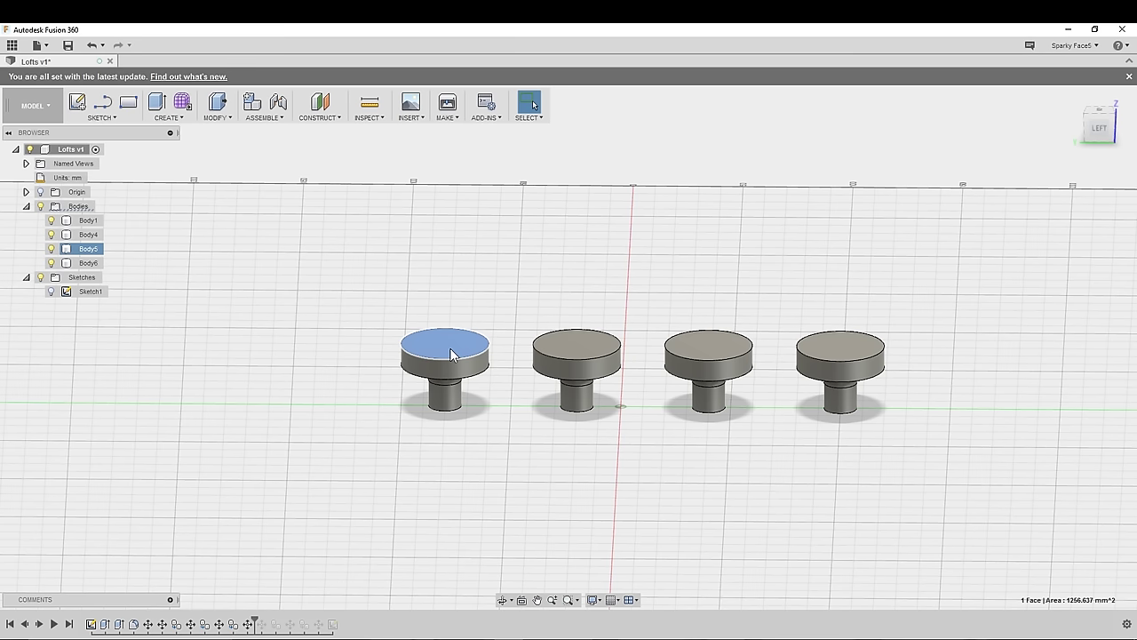
- Create a construction plane offset 10 mm above the top face of Body5, the end knob on the positive Y side
left_click(326, 118)
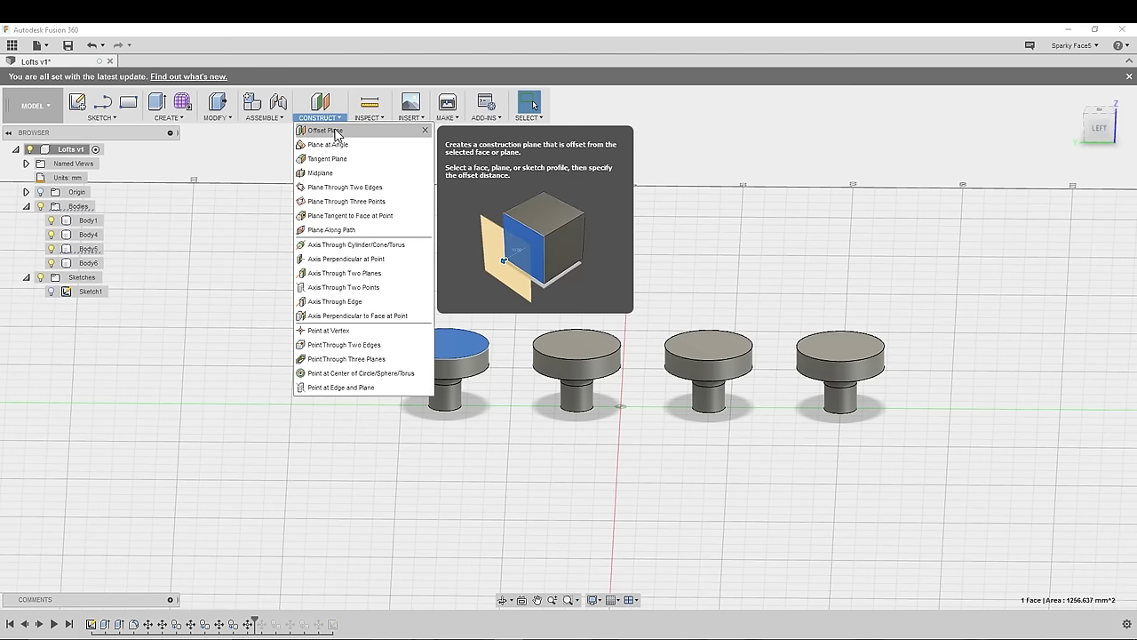
left_click(326, 131)
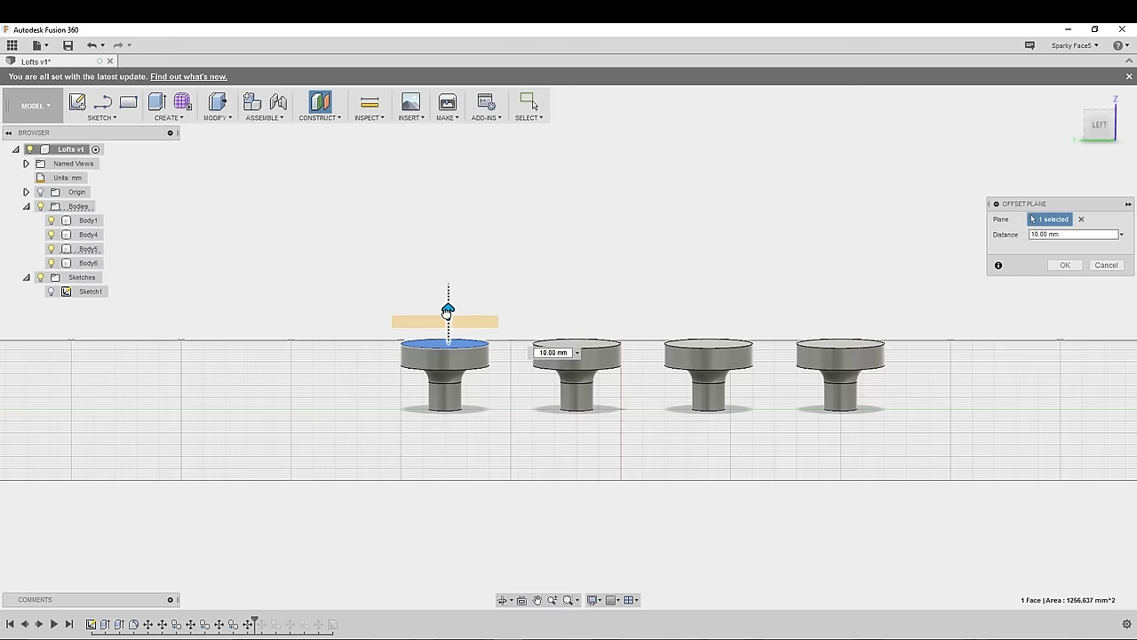
left_click(1064, 265)
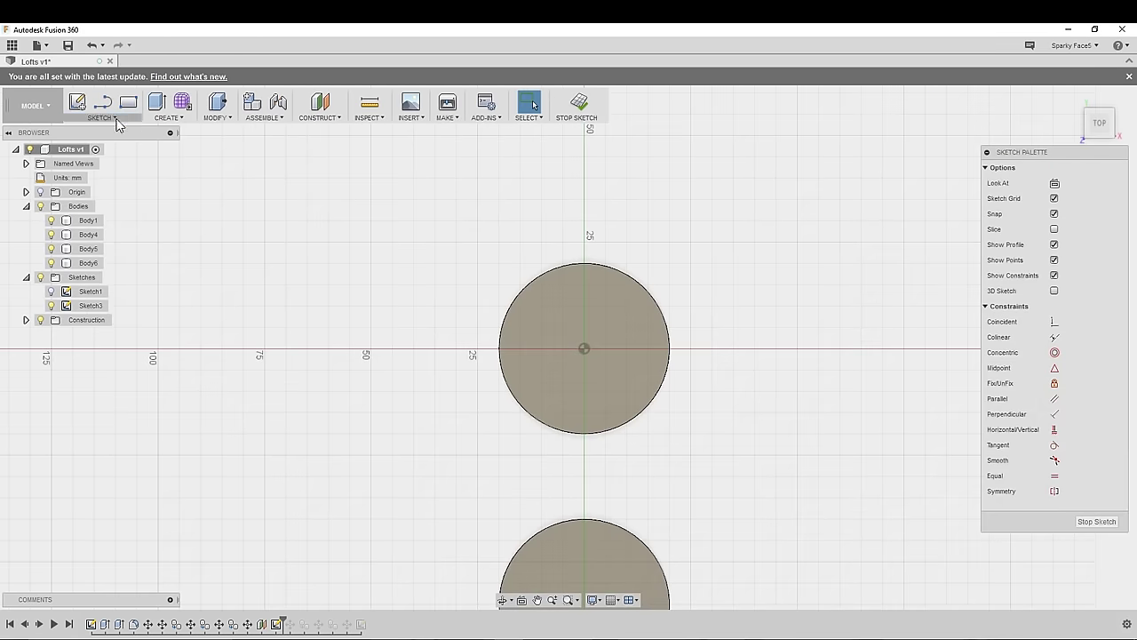
- Sketch a 40 mm diameter circle on the offset plane, centred on the end knob
left_click(115, 117)
left_click(97, 182)
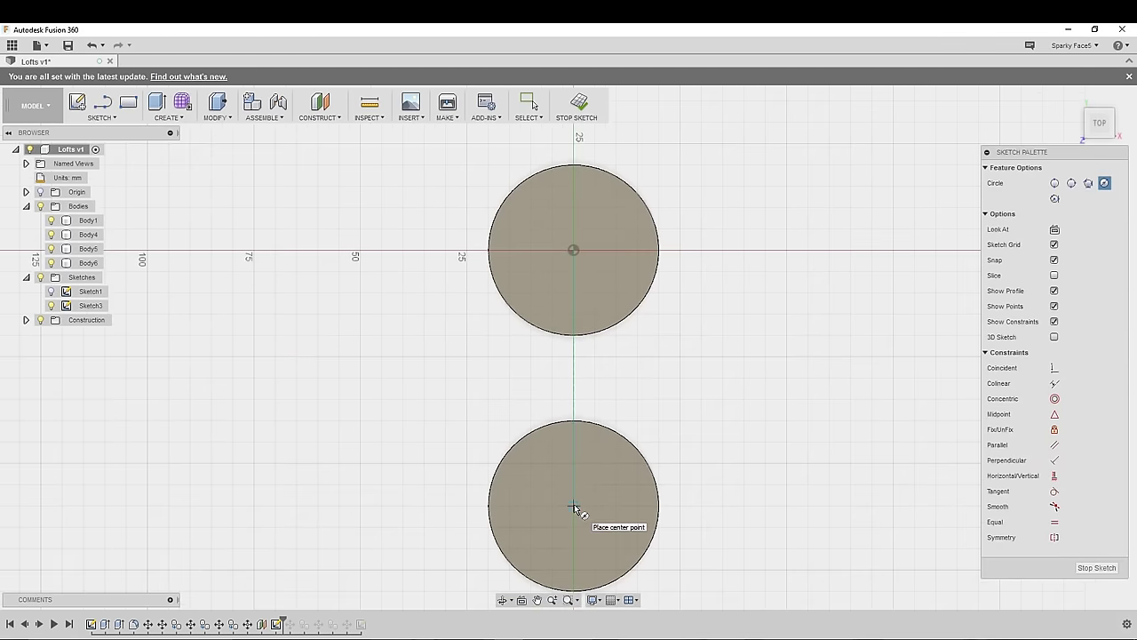
left_click(573, 252)
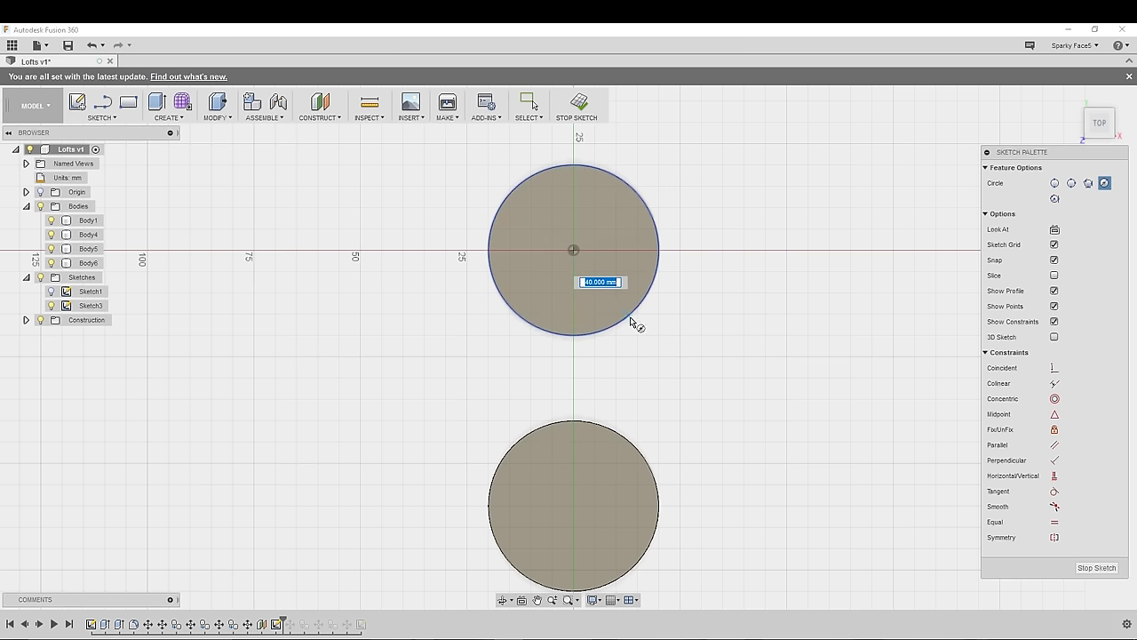
left_click(633, 324)
- Draw a center rectangle from the circle's centre with its corners on the 40 mm circle
left_click(102, 118)
mouse_move(115, 158)
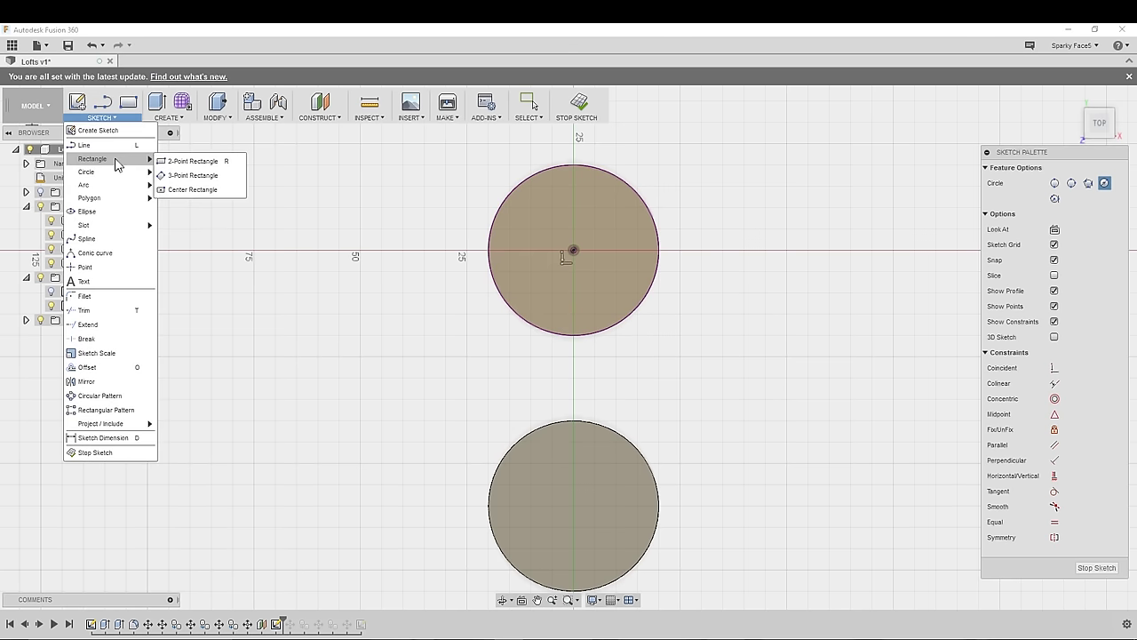
left_click(191, 187)
left_click(573, 250)
left_click(638, 308)
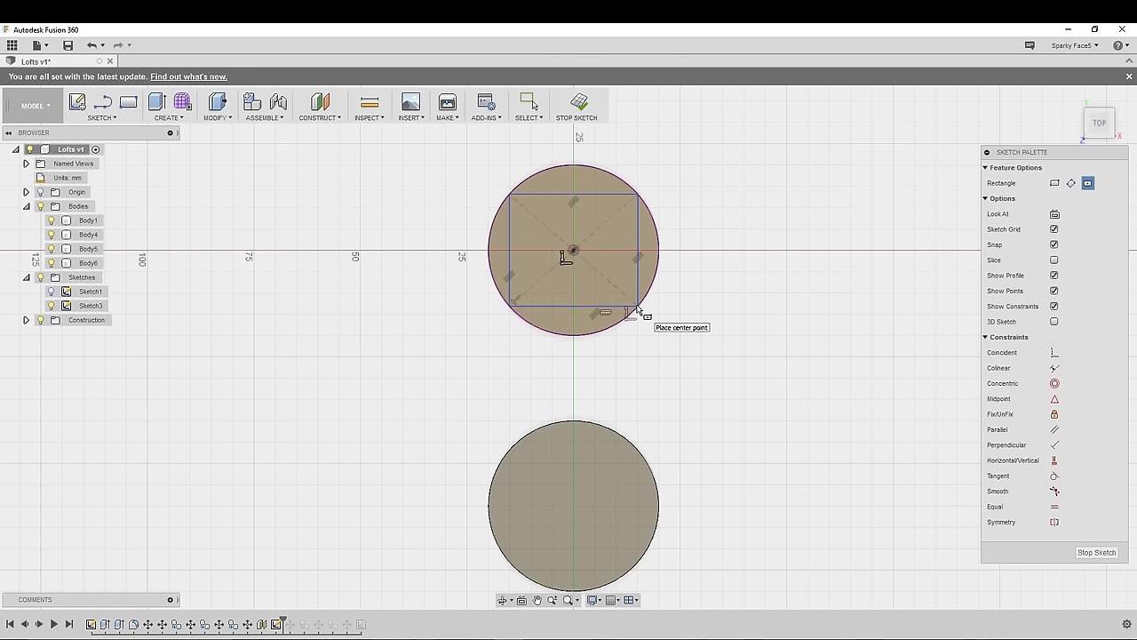
left_click(1096, 552)
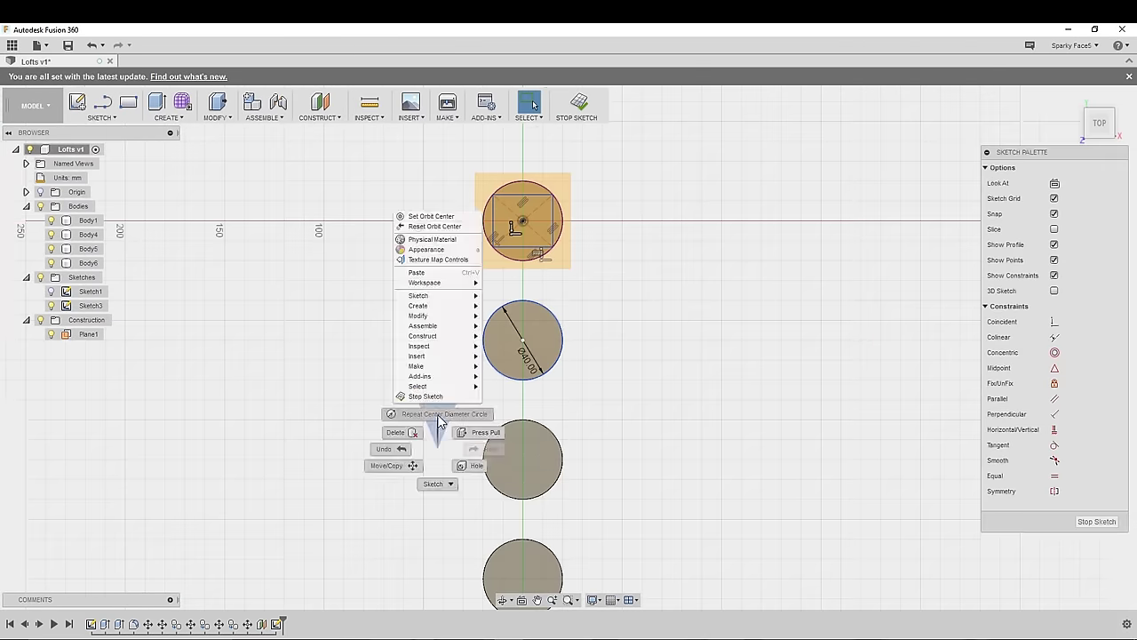
- Draw a 40 mm circle centred on the third knob and a circle matching the rim of the fourth knob
left_click(520, 462)
key("Return")
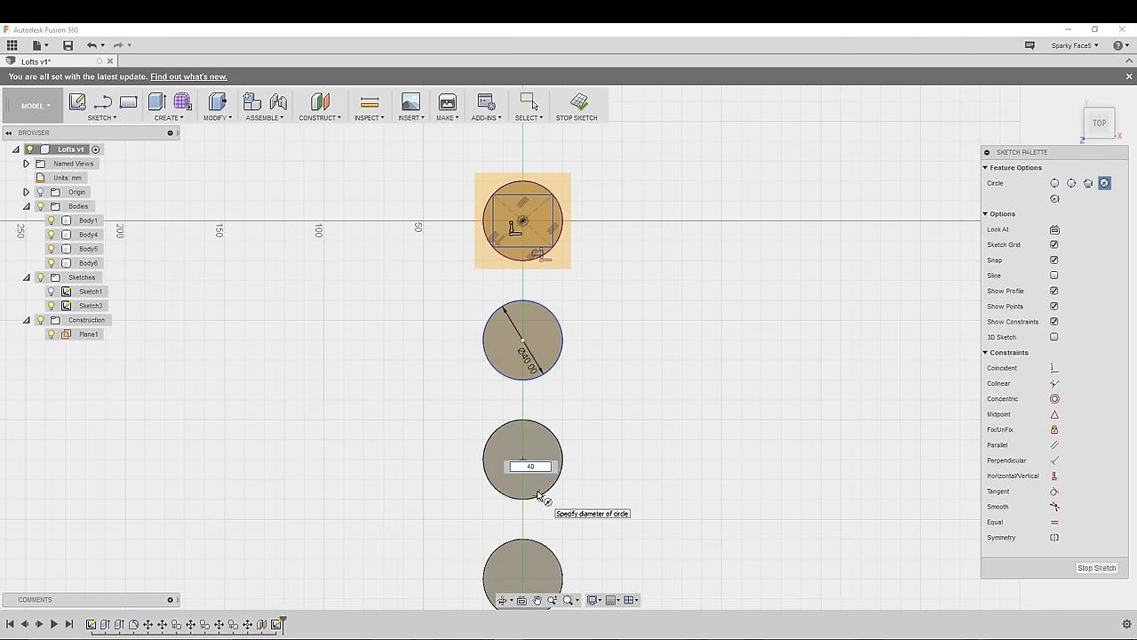
right_click(524, 441)
left_click(509, 374)
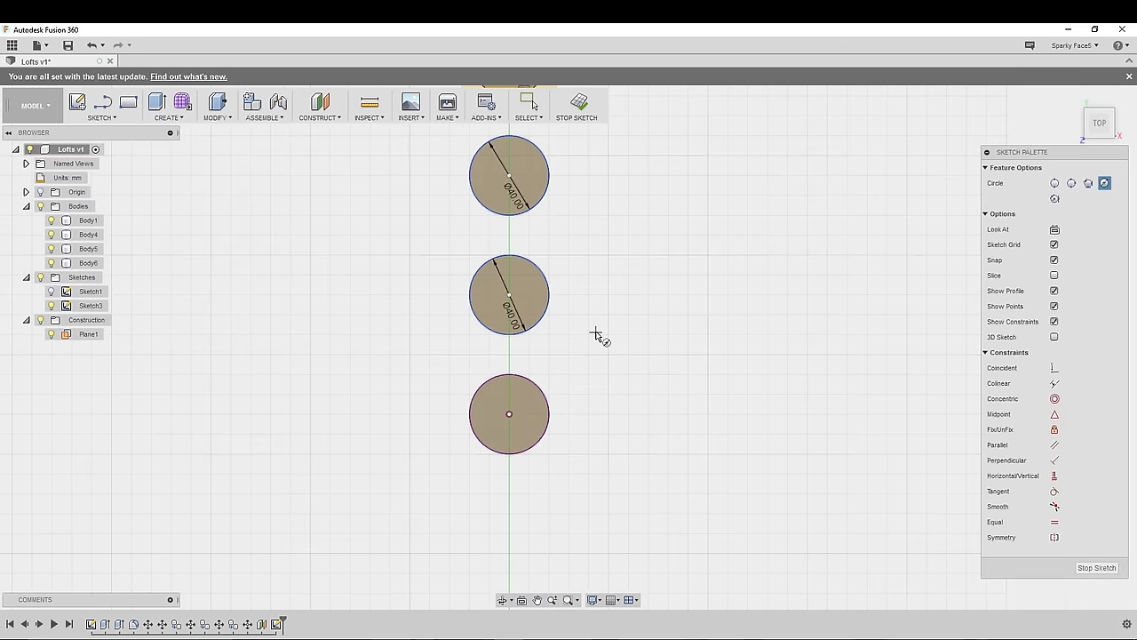
- Draw the first side of a triangle as a line between two points on the second knob's circle
middle_click_drag(599, 338, 581, 282, "shift")
scroll(620, 350, "up", 5)
key("l")
left_click(636, 113)
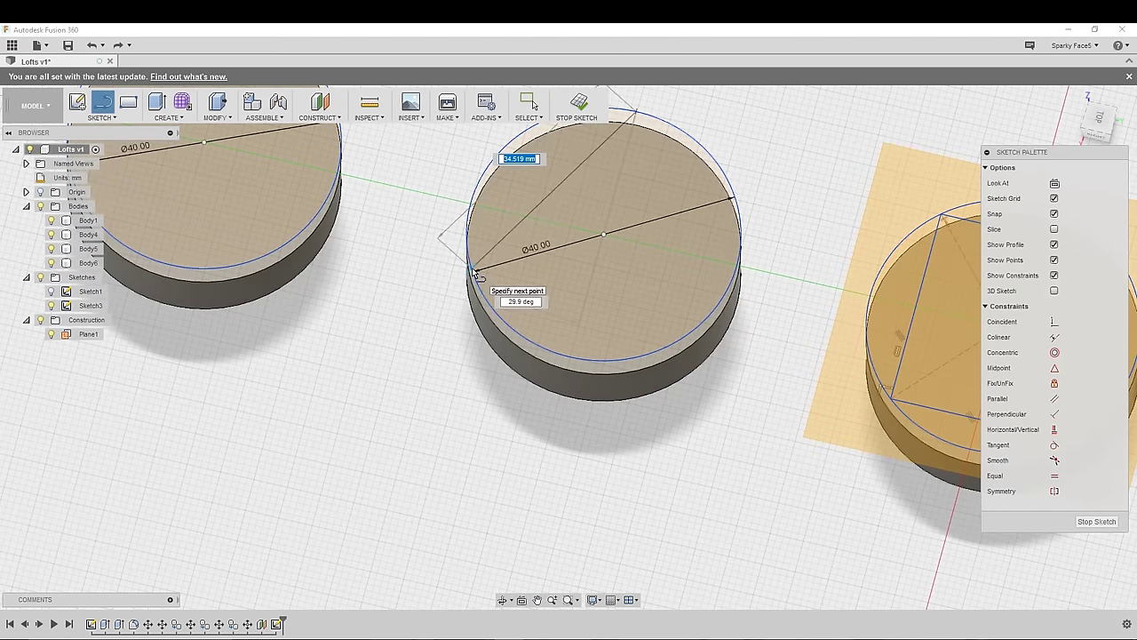
double_click(471, 267)
- Draw the triangle's second side at a 30 degree angle to the circle's edge, and close the triangle at its starting corner
left_click(636, 113)
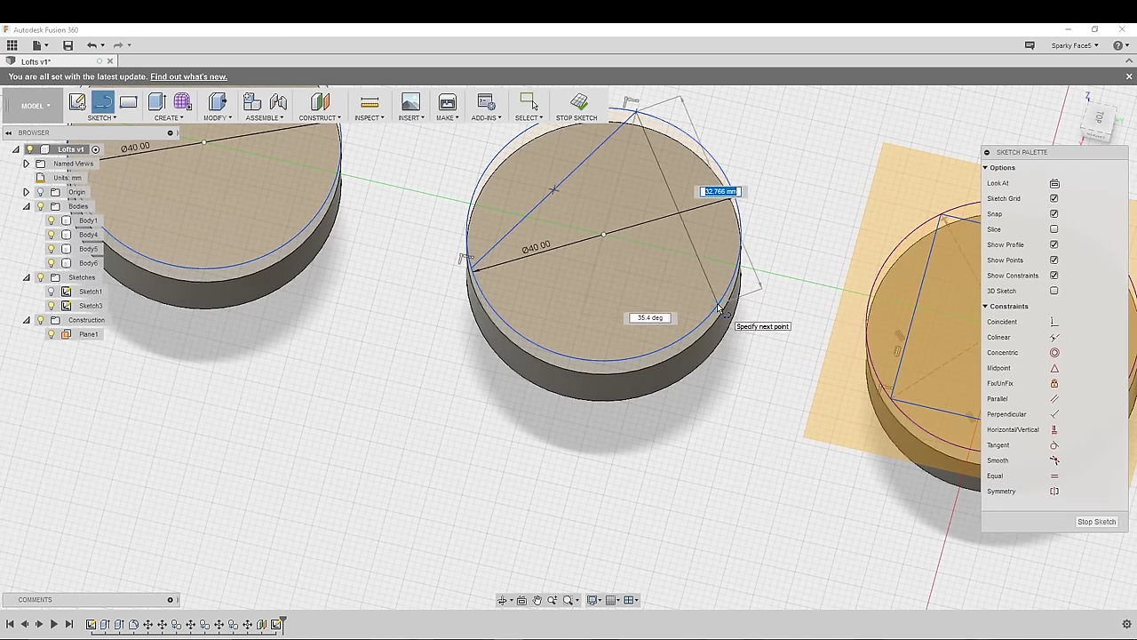
key("Tab")
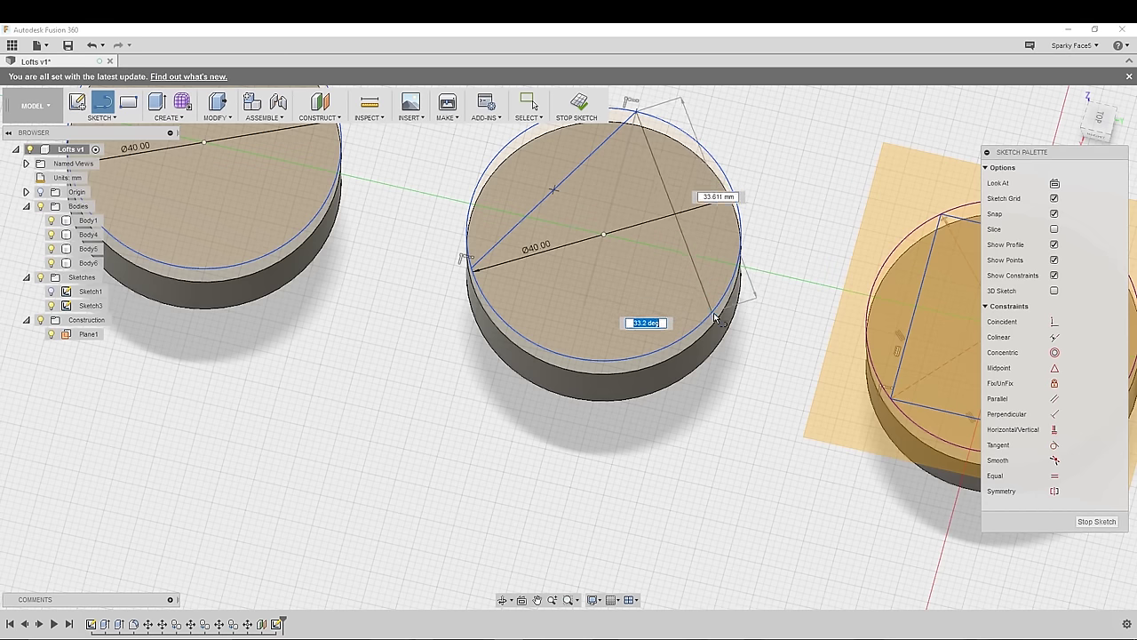
scroll(730, 293, "up", 2)
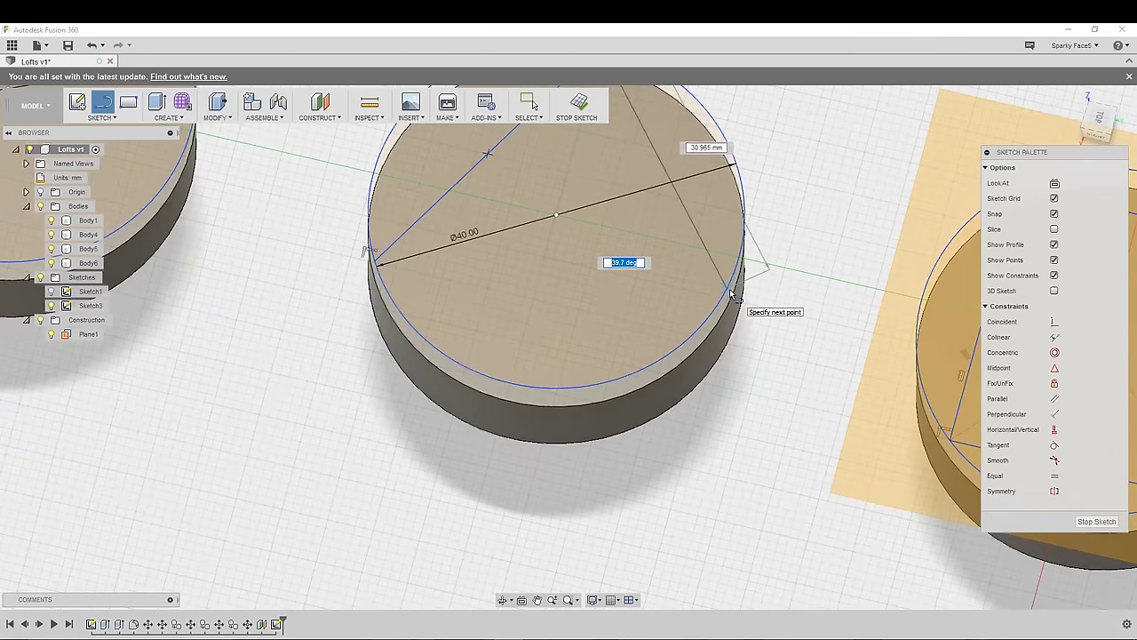
type("30")
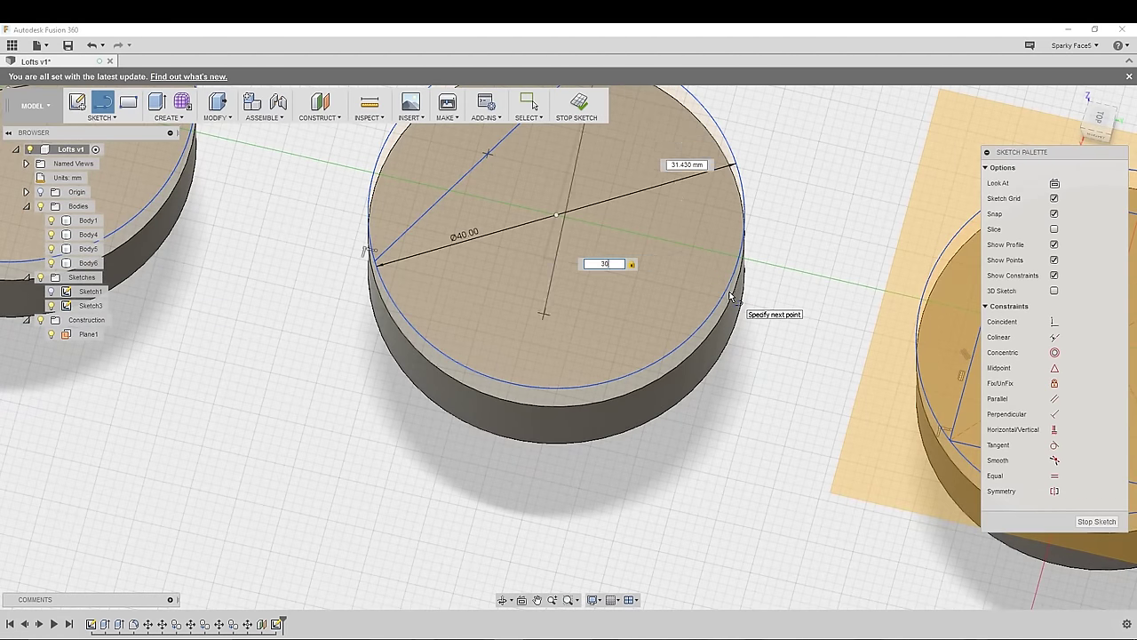
key("Return")
left_click(692, 339)
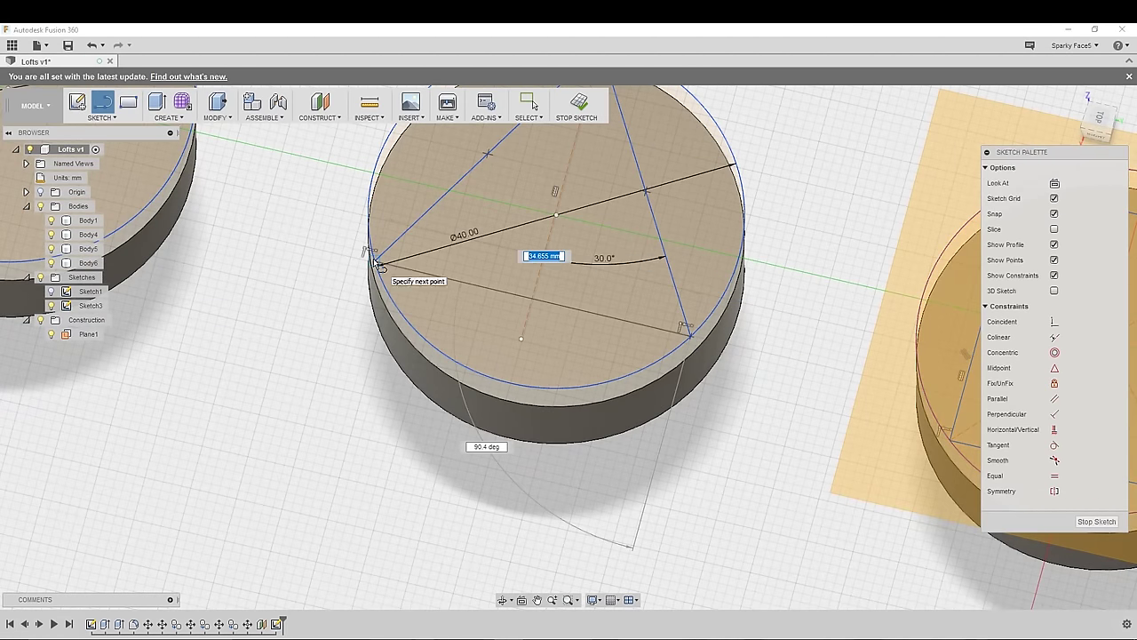
left_click(377, 264)
key("Escape")
scroll(490, 328, "down", 5)
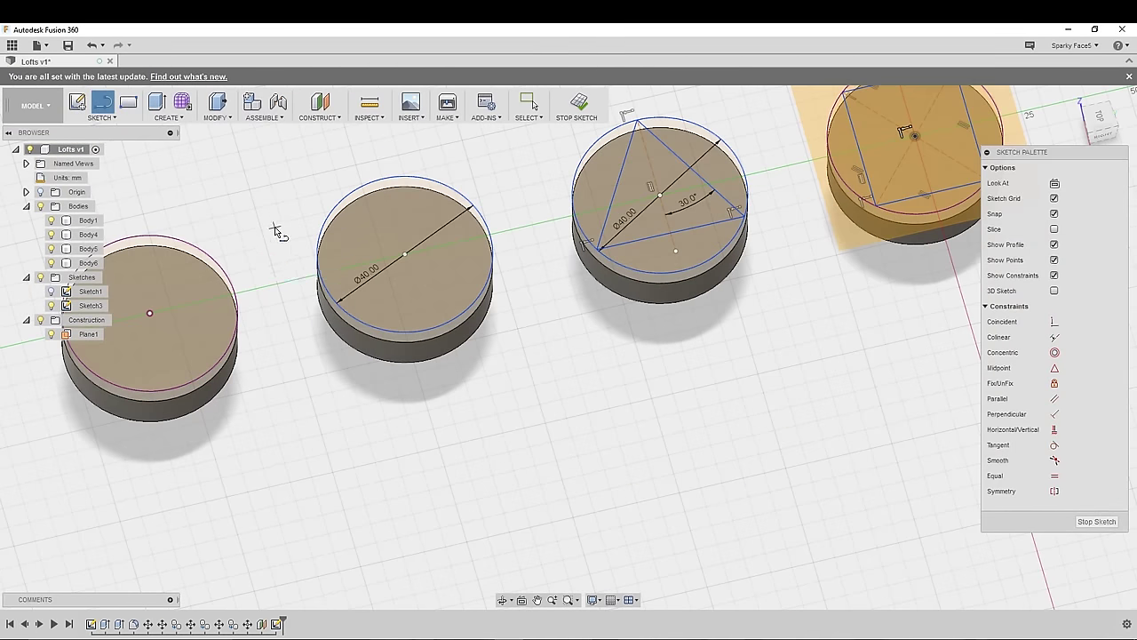
- Draw a closed wavy spline inside the third knob's 40 mm circle, and add the detailed figure profile above the fourth knob
middle_click_drag(278, 233, 344, 233)
left_click(101, 117)
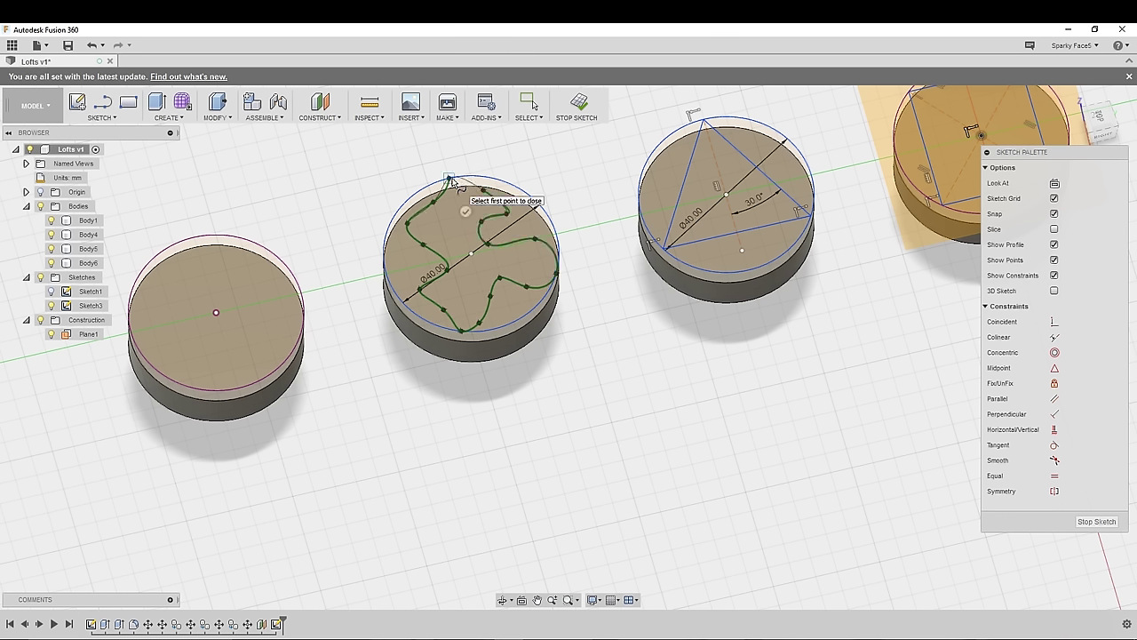
left_click(509, 214)
middle_click_drag(398, 378, 459, 366, "shift")
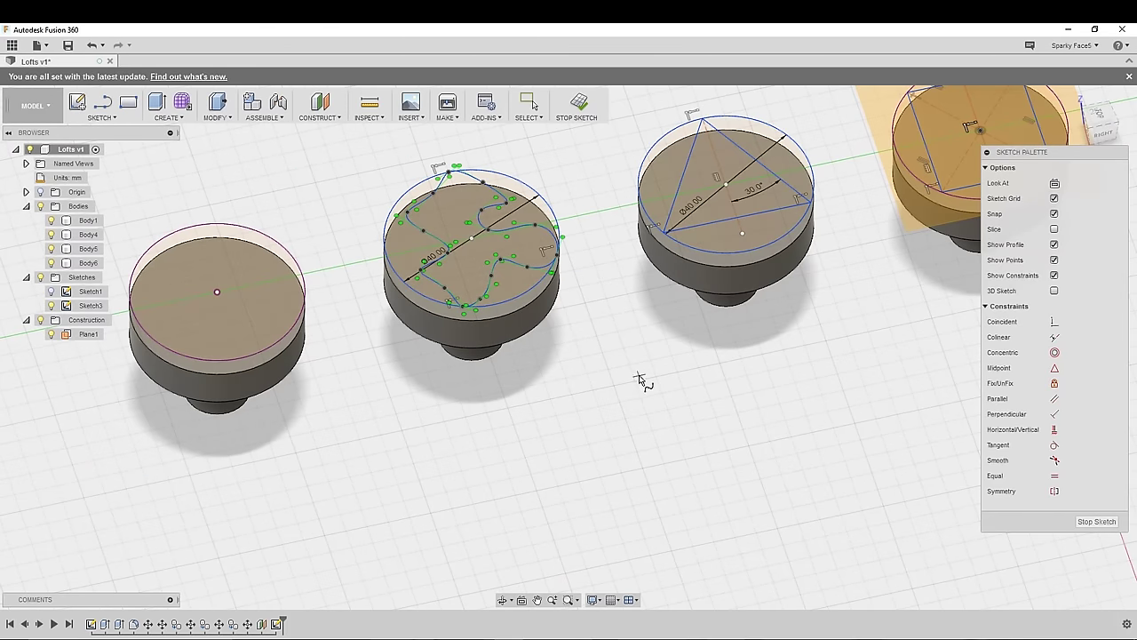
left_click(102, 117)
left_click(93, 451)
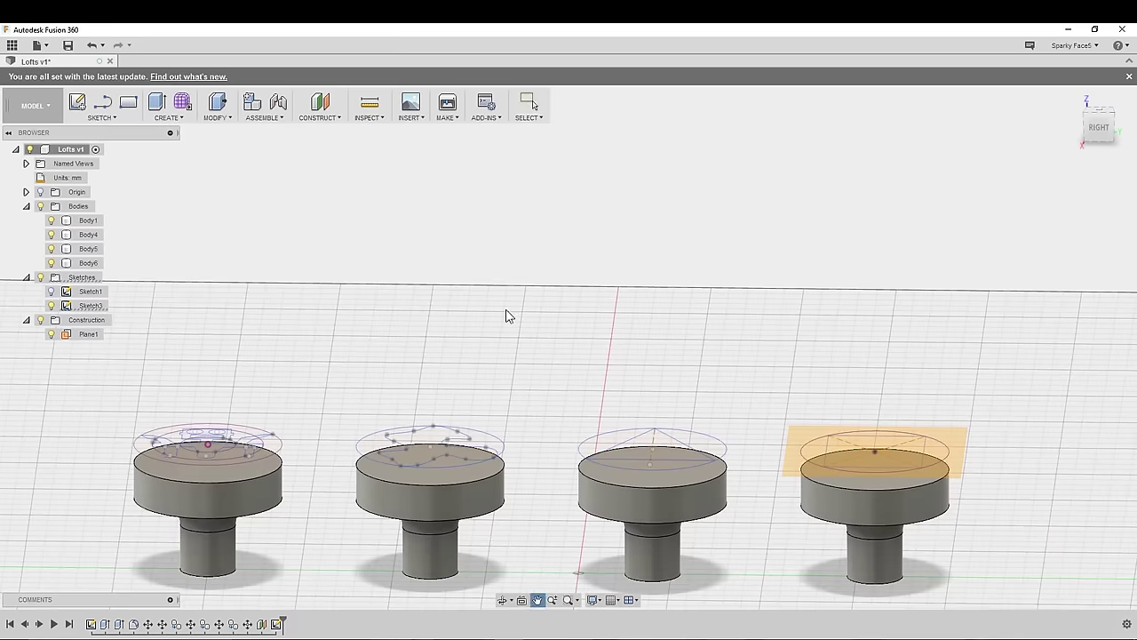
- Loft from the first knob's top face to the square profile above it
left_click(167, 117)
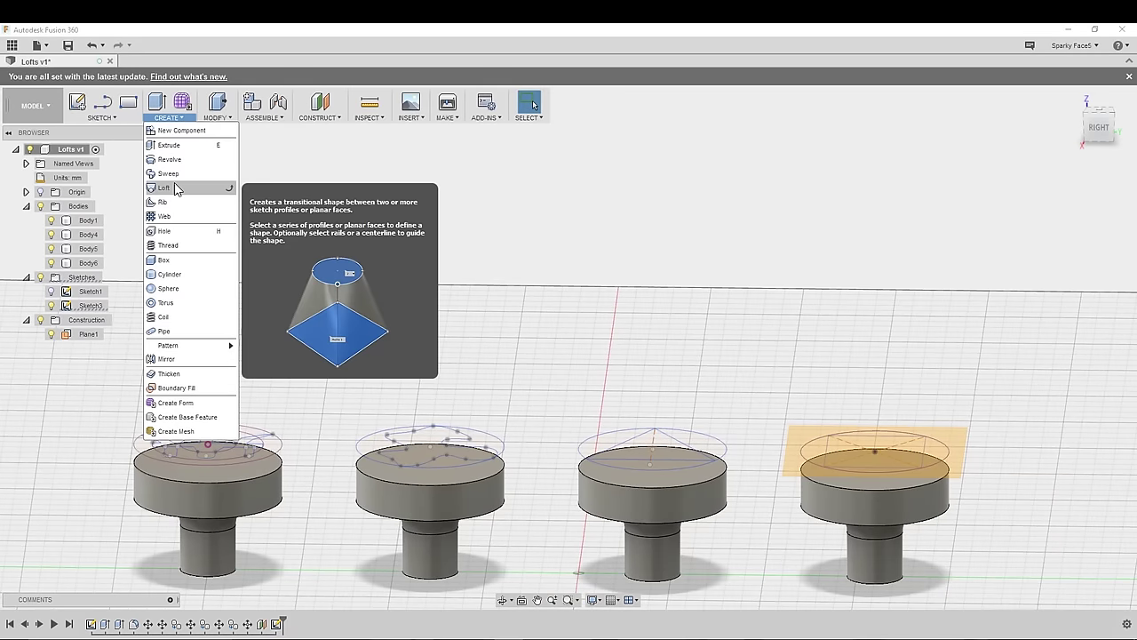
left_click(177, 189)
left_click(888, 493)
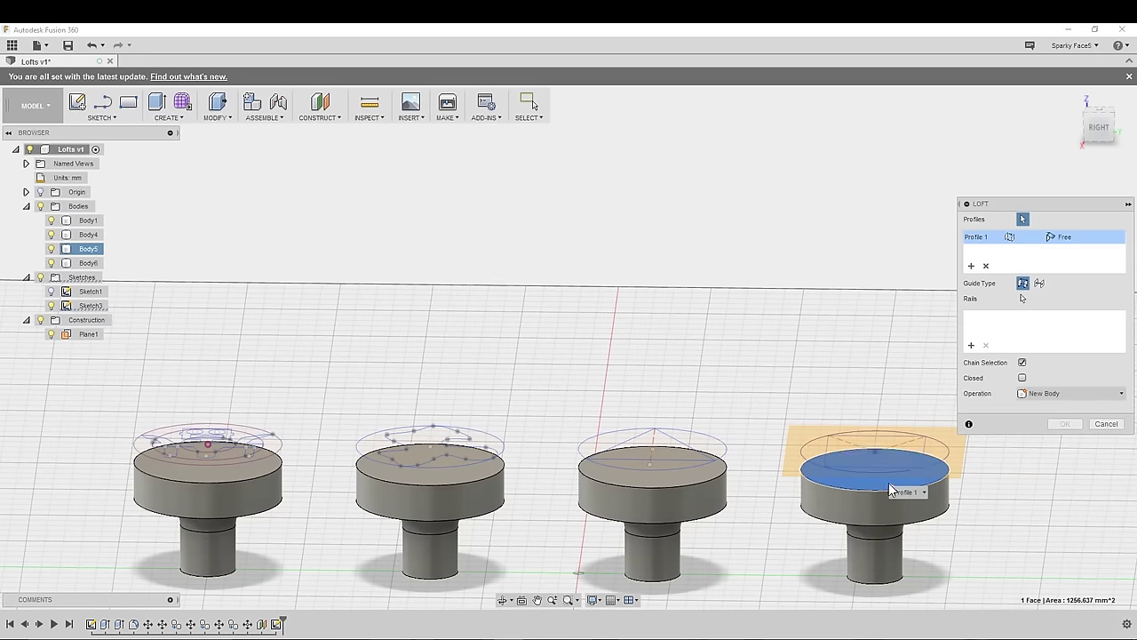
left_click(888, 461)
mouse_move(889, 467)
middle_mouse_down("shift")
mouse_move(961, 524)
mouse_move(937, 546)
mouse_move(914, 538)
mouse_move(1024, 542)
middle_mouse_up("shift")
left_click(1064, 424)
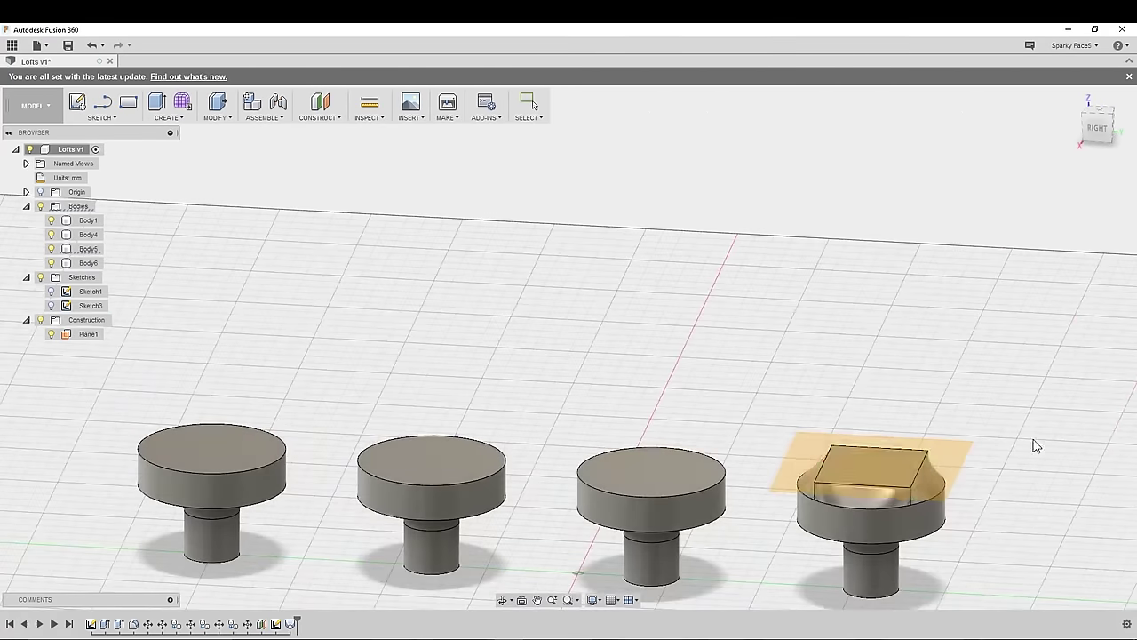
- Show the profile sketch again and loft the second knob's top face to the triangle, joining it to the body
left_click(50, 293)
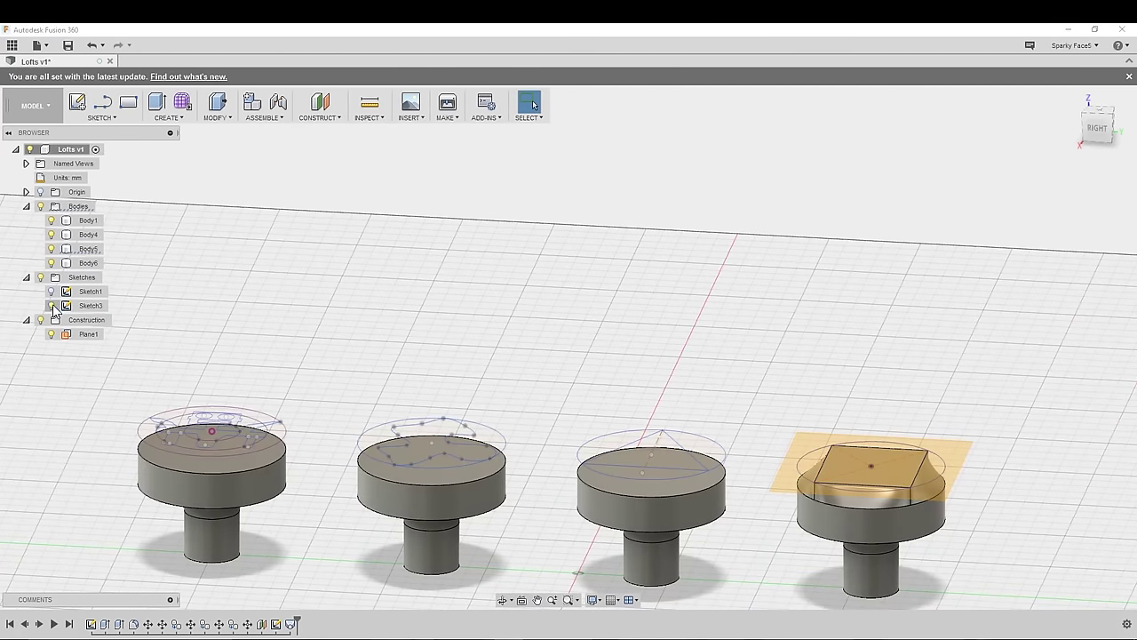
right_click(646, 489)
left_click(649, 452)
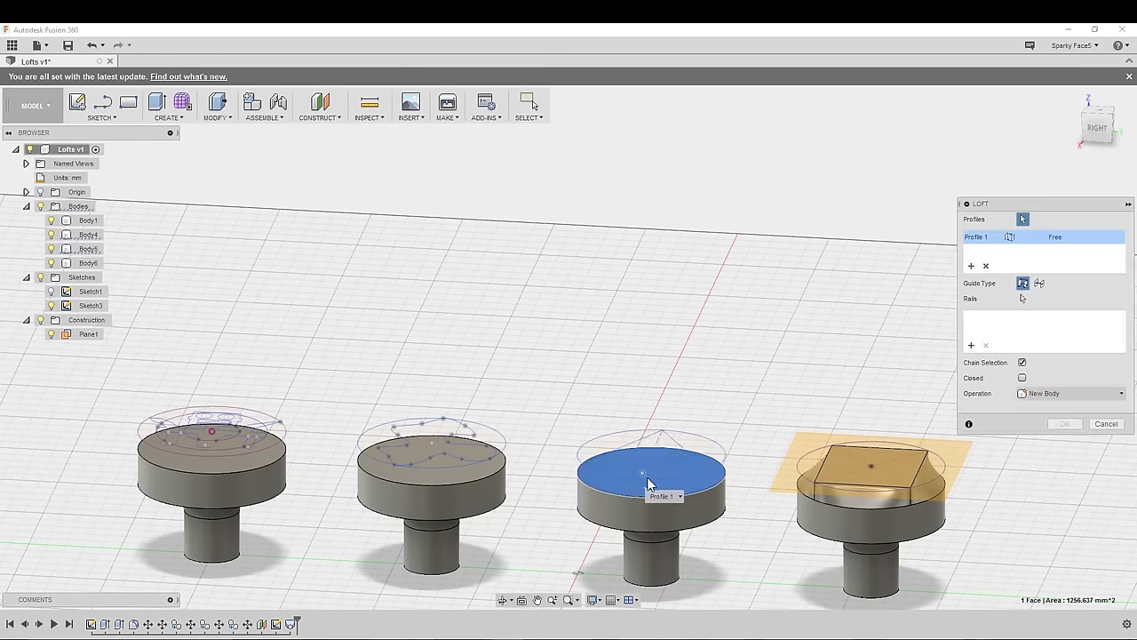
left_click(653, 449)
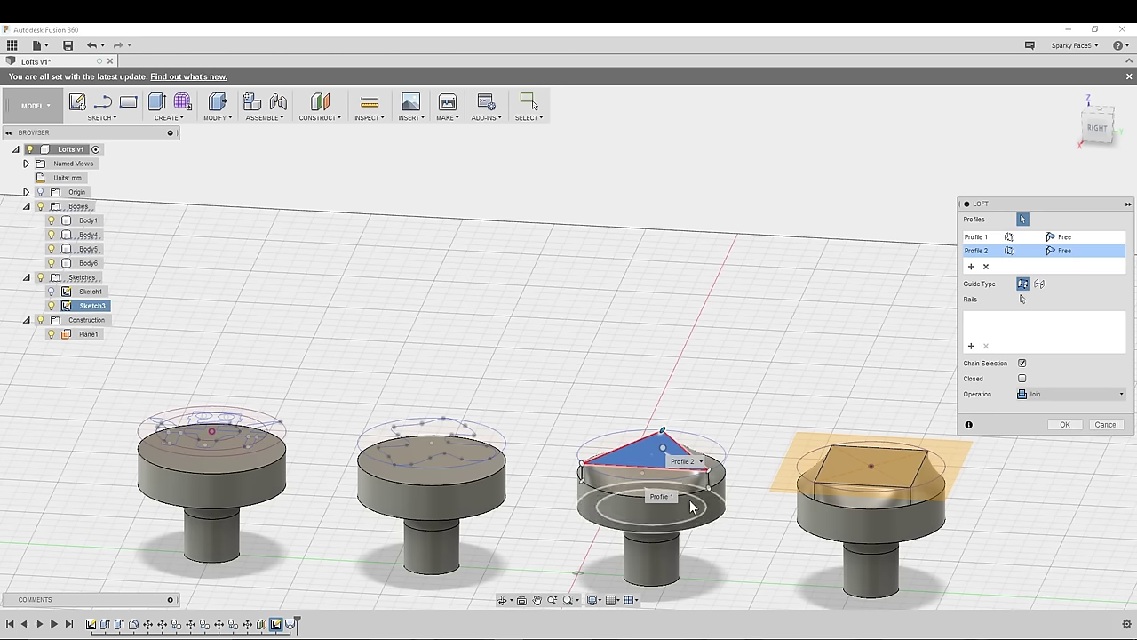
left_click(1066, 423)
- Loft from the third knob's top face to the wavy spline profile above it
right_click(440, 478)
left_click(440, 442)
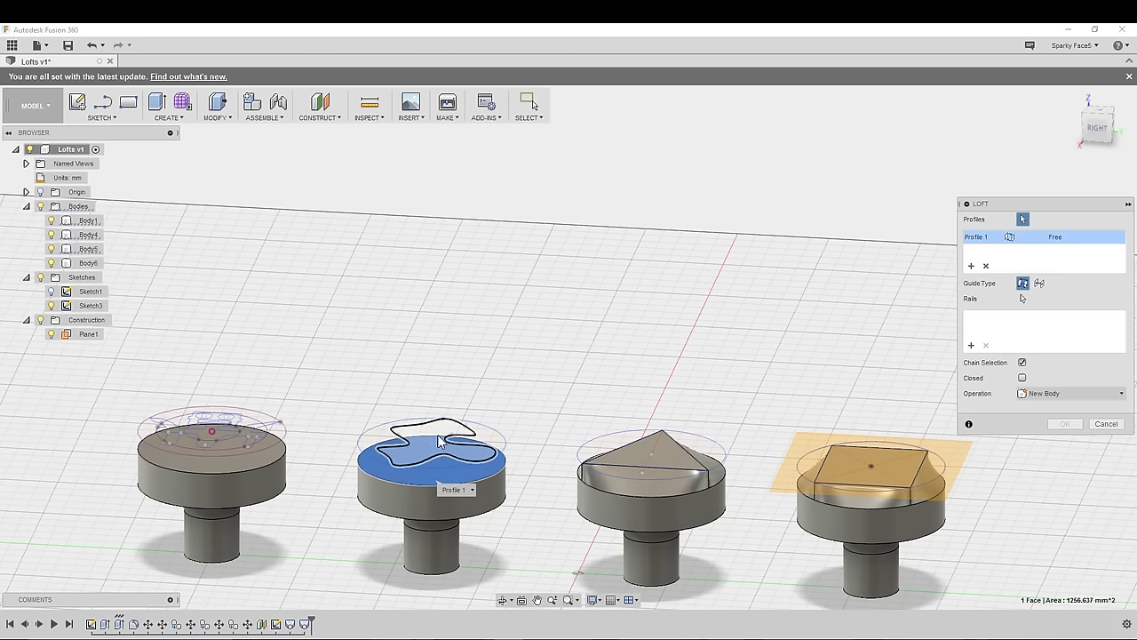
left_click(440, 440)
left_click(1064, 424)
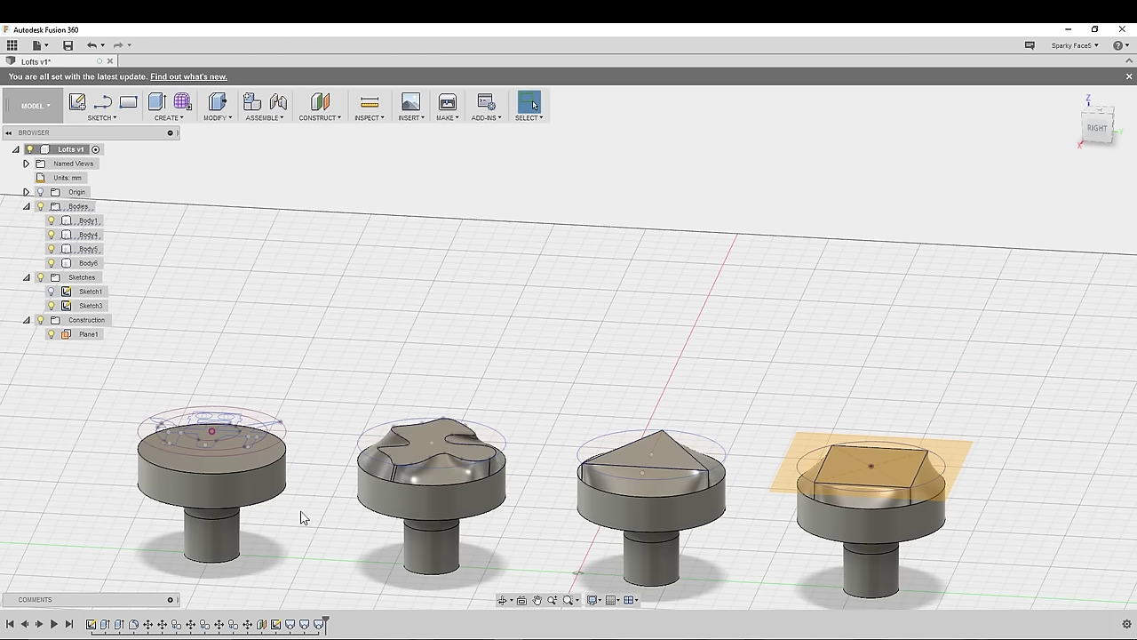
- Export the whole design with all four knobs as one binary STL file with medium refinement
middle_click_drag(301, 518, 313, 536, "shift")
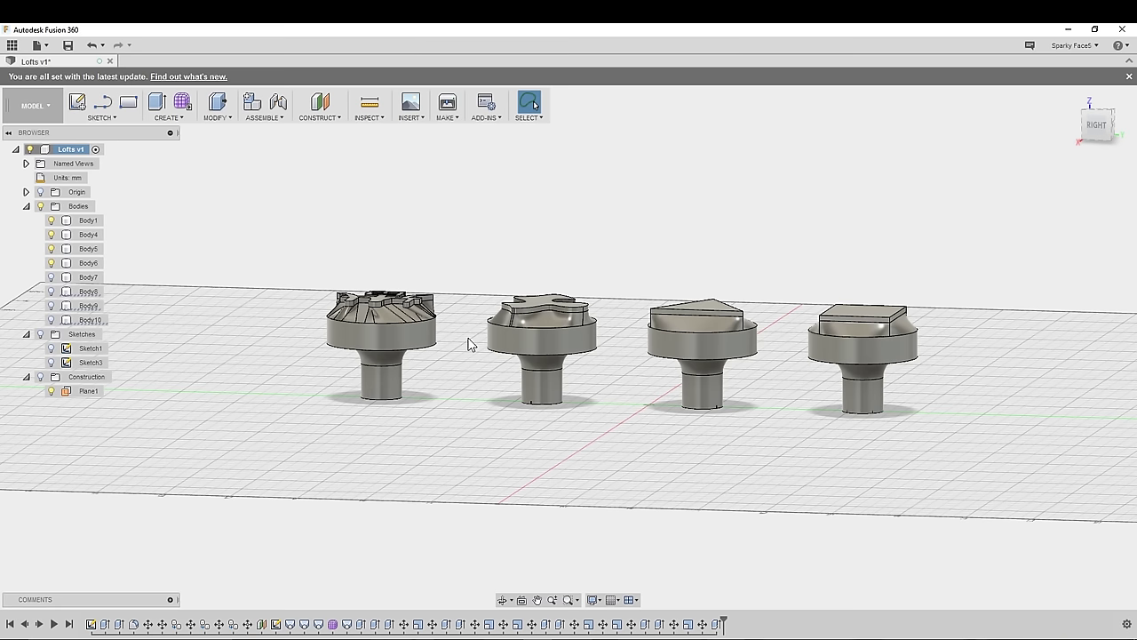
key("ctrl+a")
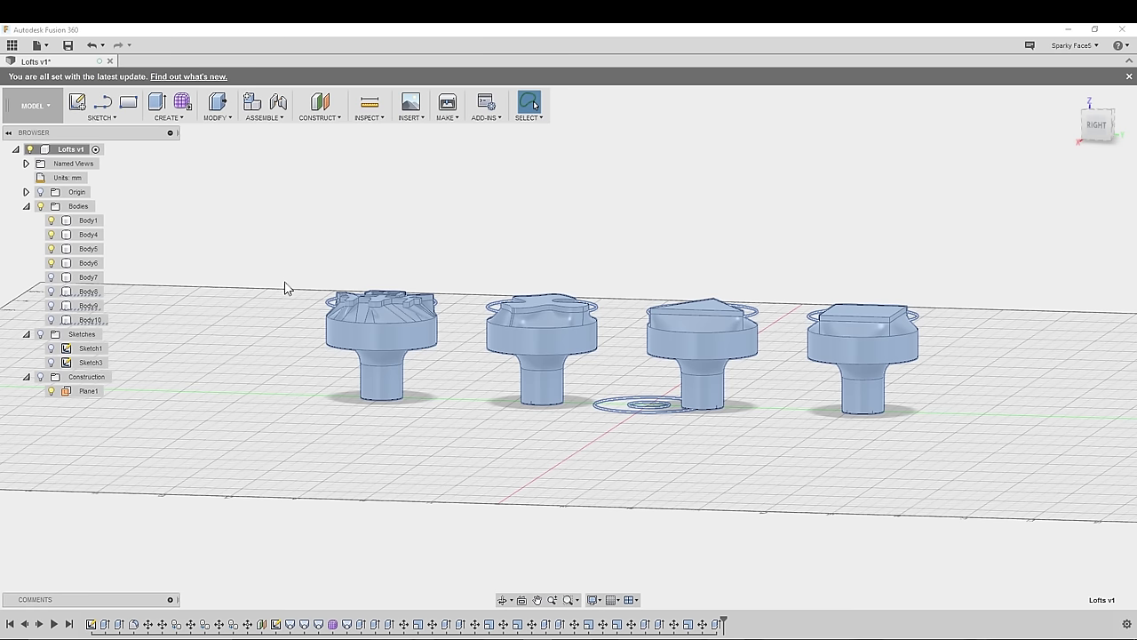
left_click(991, 311)
left_click(992, 311)
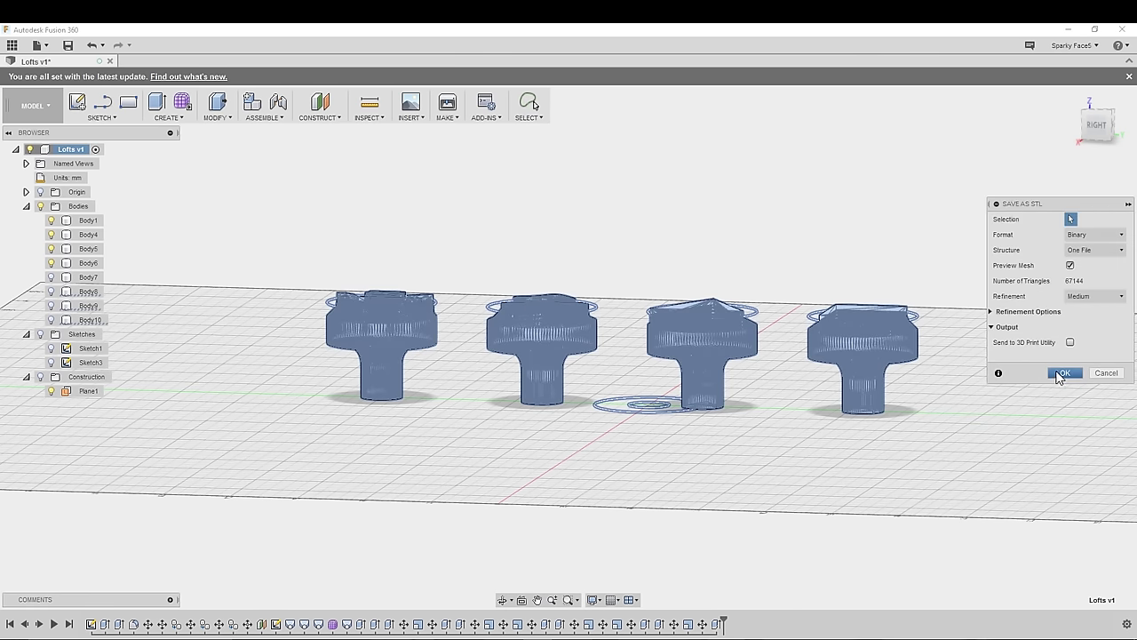
left_click(1065, 372)
left_click(466, 337)
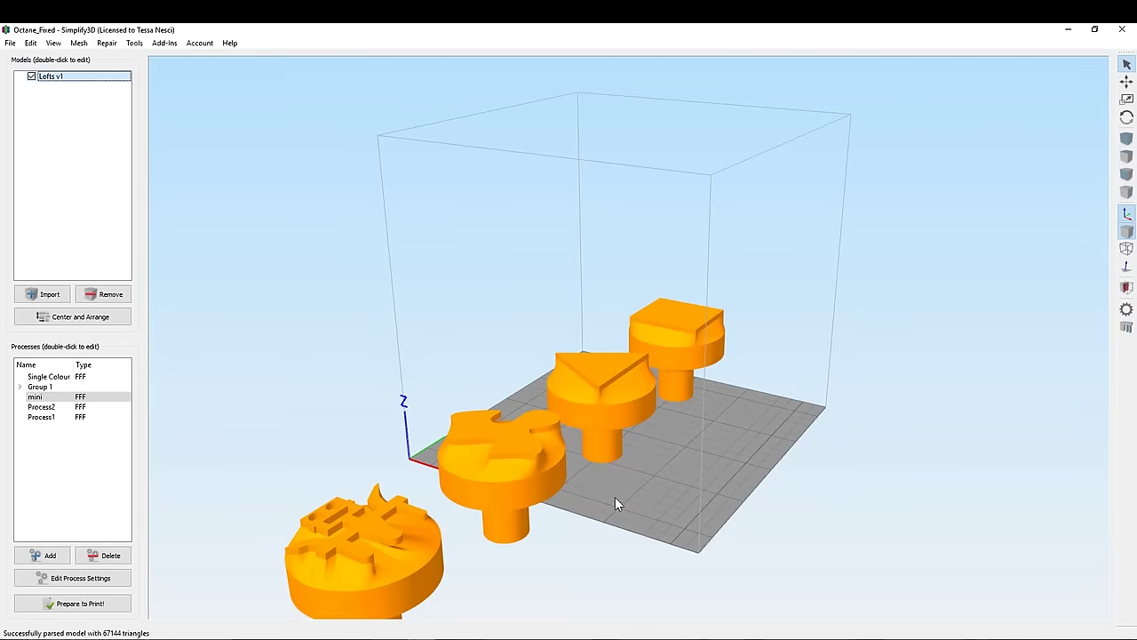
- In Simplify3D, separate the Lofts v1 mesh into its connected surfaces, and center and arrange the four knobs on the build table
left_click_drag(615, 497, 681, 453)
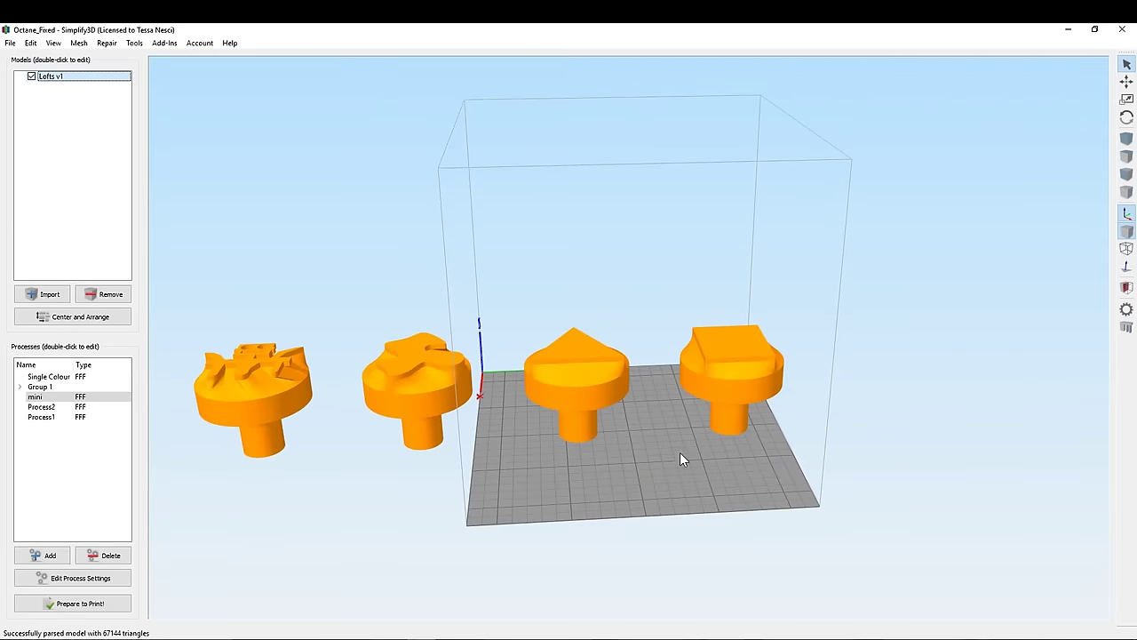
mouse_move(30, 43)
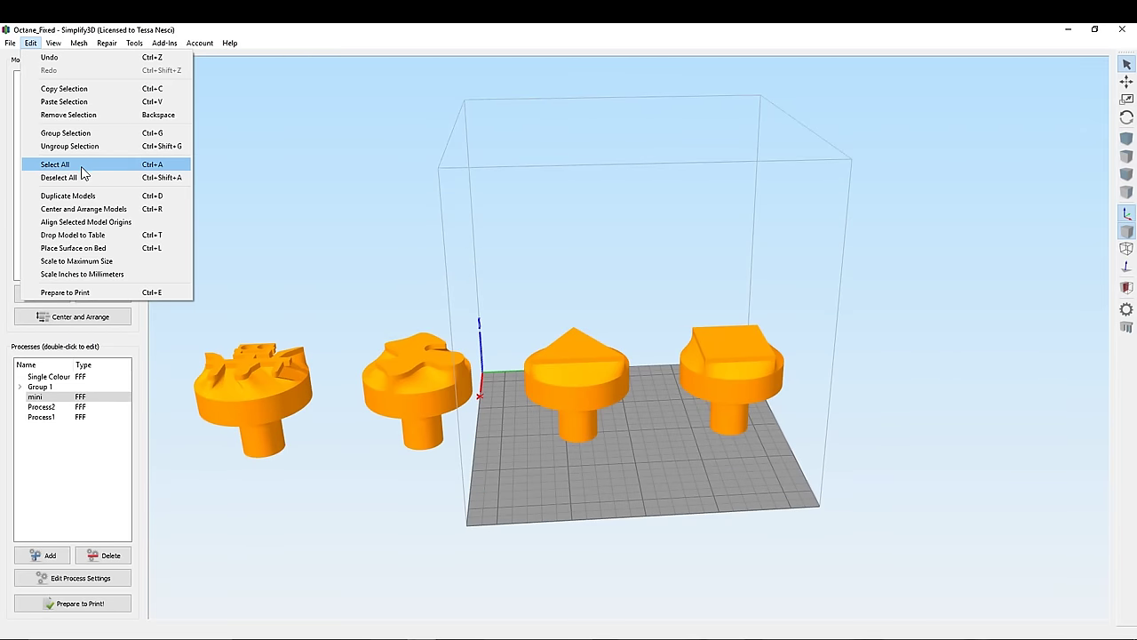
mouse_move(94, 109)
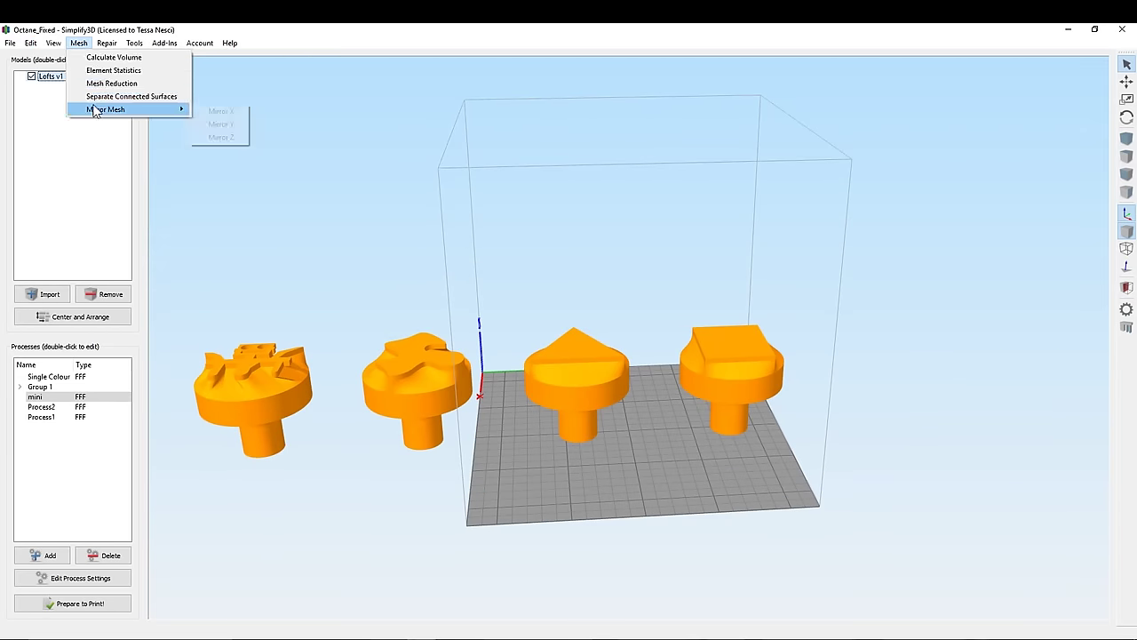
left_click(72, 316)
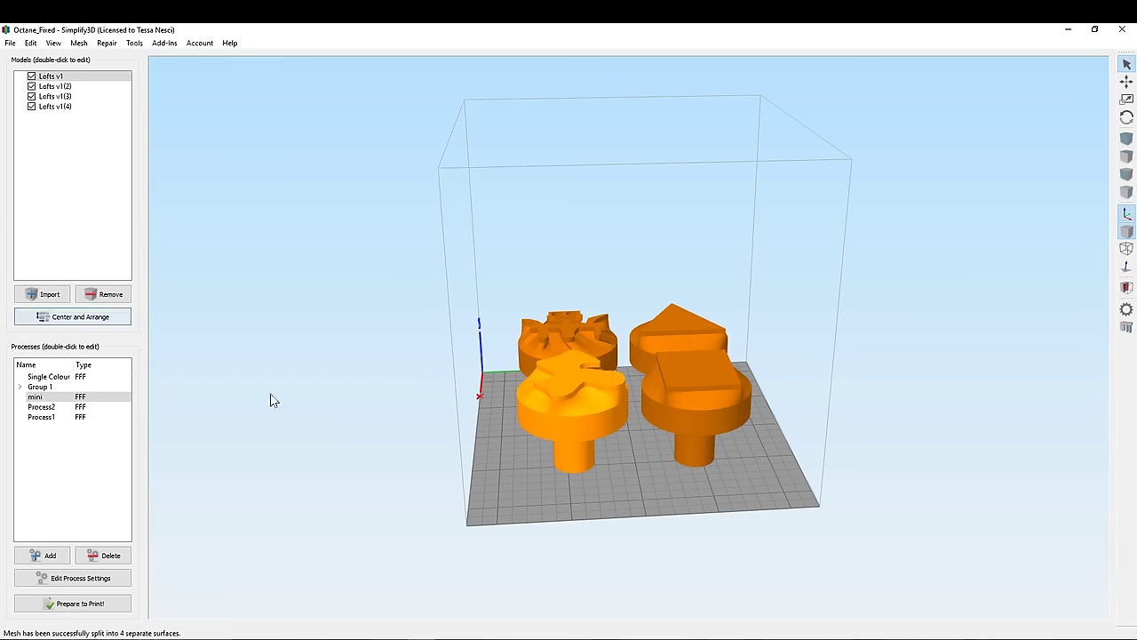
- Turn each of the four knobs upside down by placing its lofted top surface on the bed
left_click(30, 43)
left_click(84, 260)
left_click(53, 42)
mouse_move(30, 42)
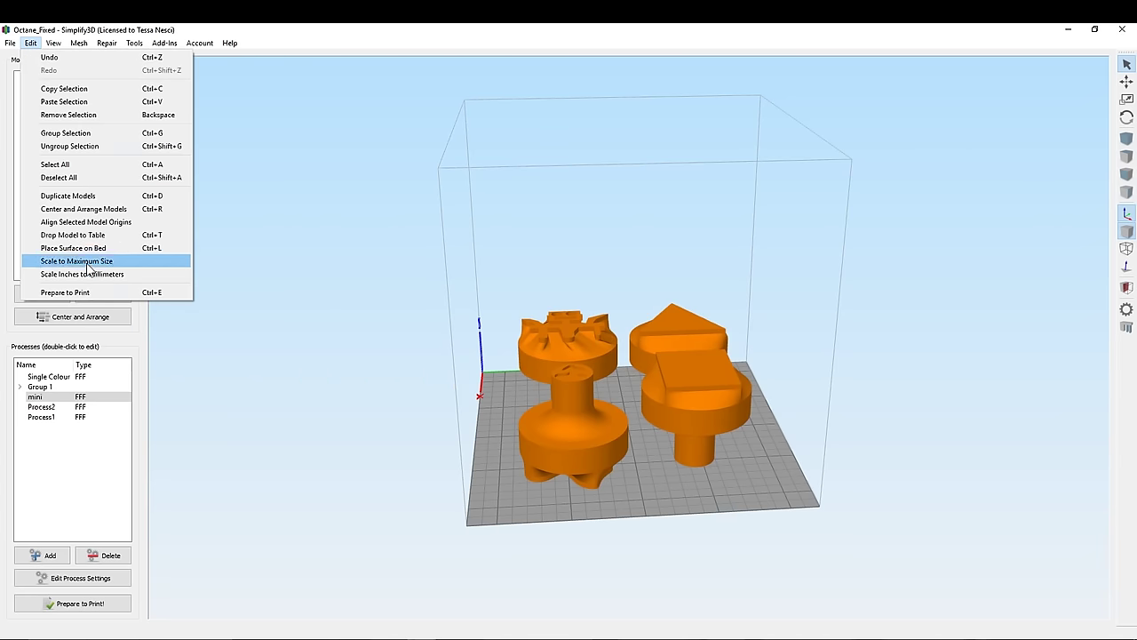
left_click(73, 248)
left_click(567, 329)
left_click(30, 43)
left_click(73, 248)
left_click(675, 342)
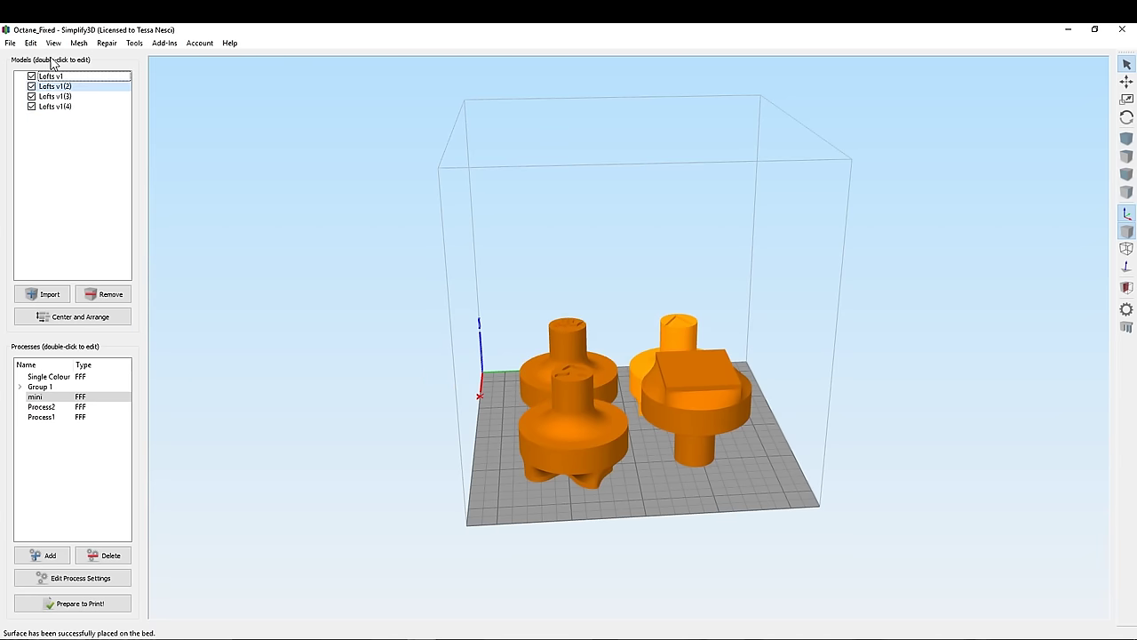
left_click(30, 42)
left_click(84, 255)
left_click(667, 409)
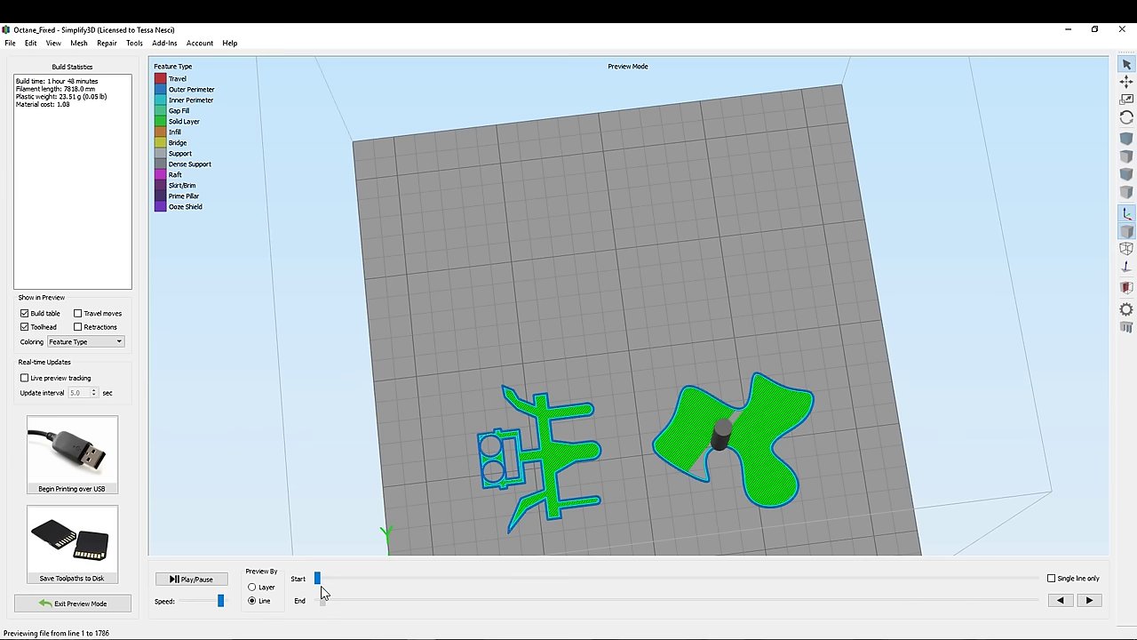
- Examine the sliced toolpaths line by line from the first layer up to the knob stems
left_click_drag(404, 589, 831, 602)
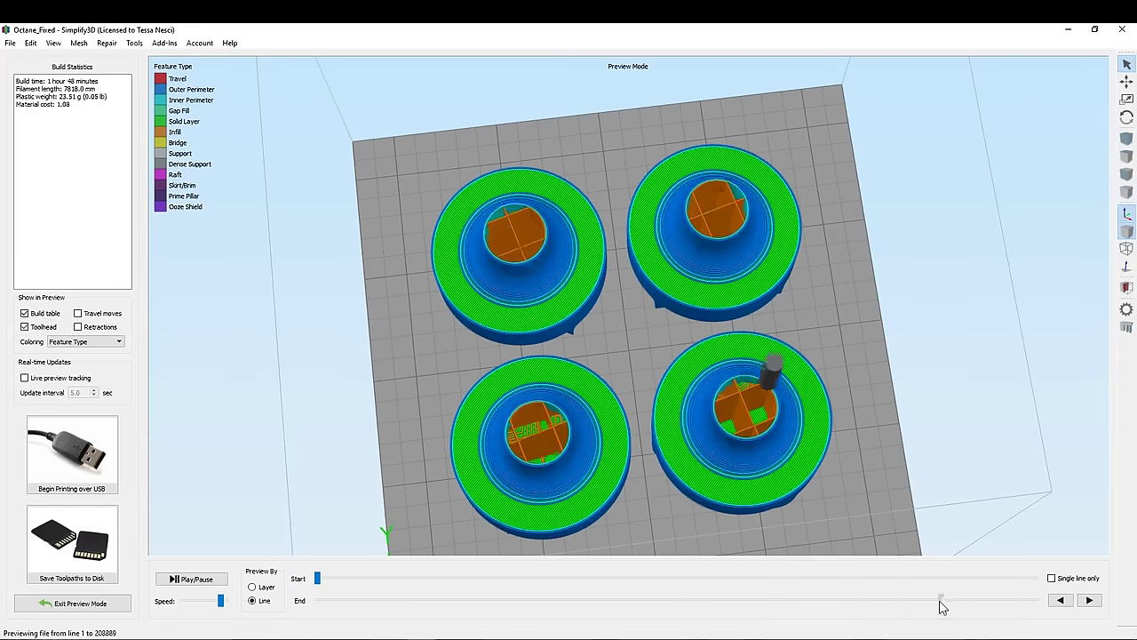